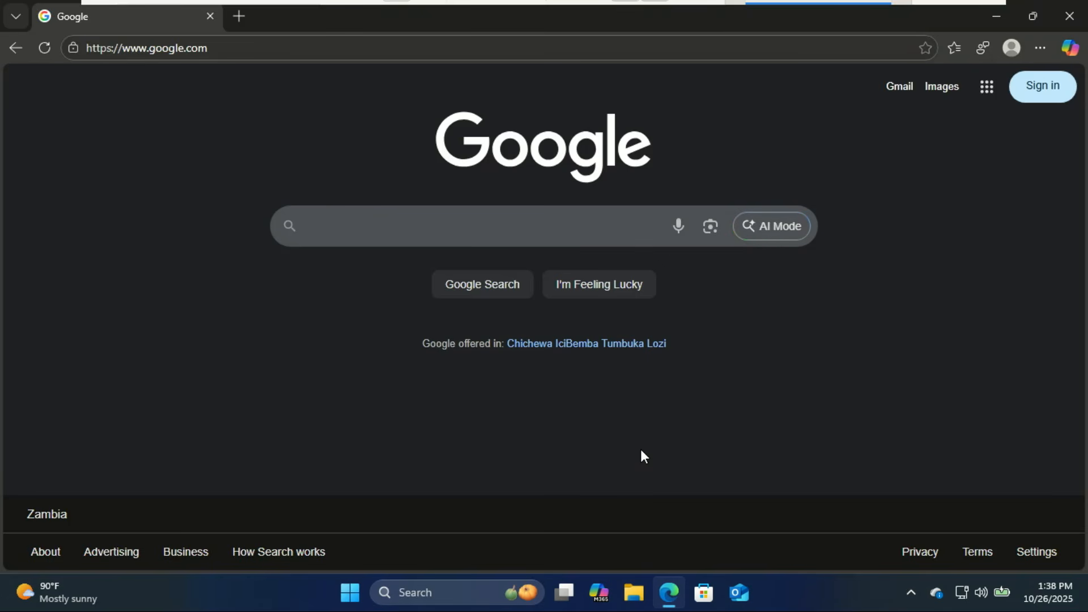
Search Google for debian 13 and open the System Requirements chapter of the Debian GNU/Linux 13 installation guide
{"action": "type", "text": "debian"}
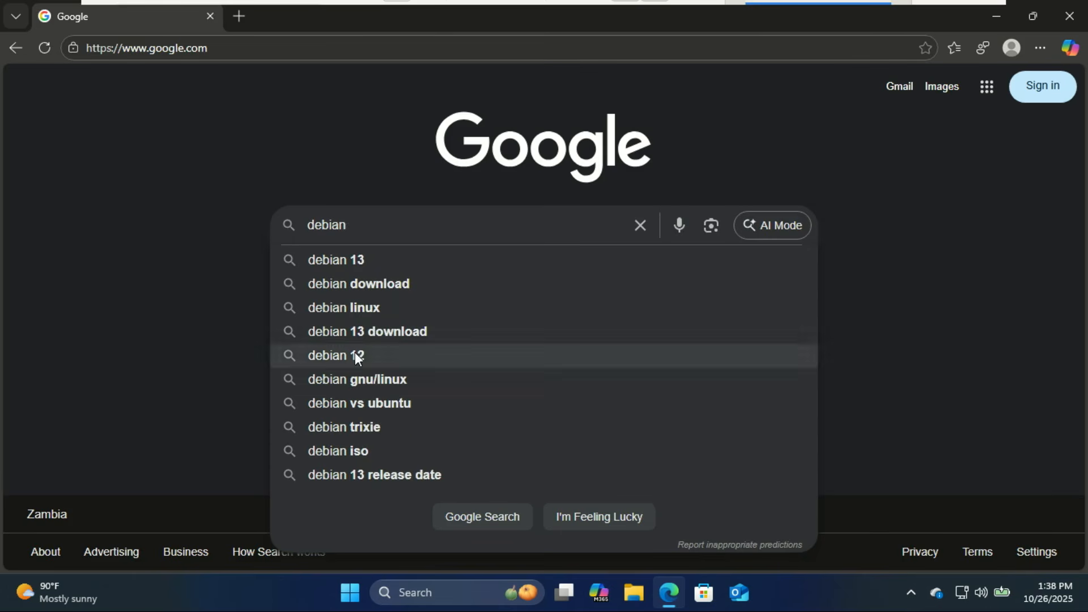
{"action": "left_click", "coordinate": [355, 256]}
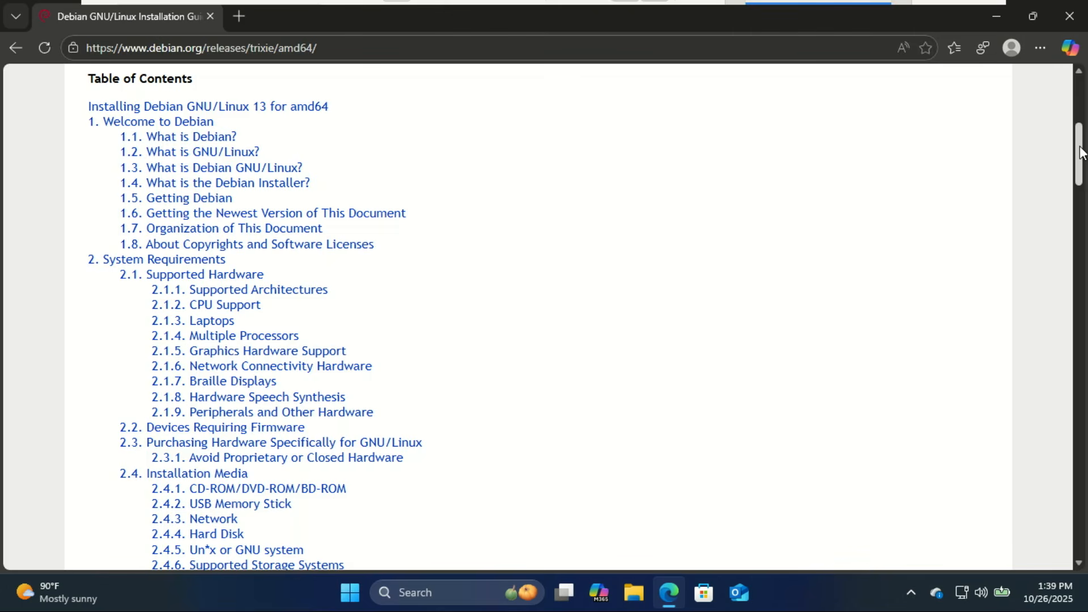
{"action": "left_click_drag", "start_coordinate": [1081, 152], "coordinate": [1081, 154]}
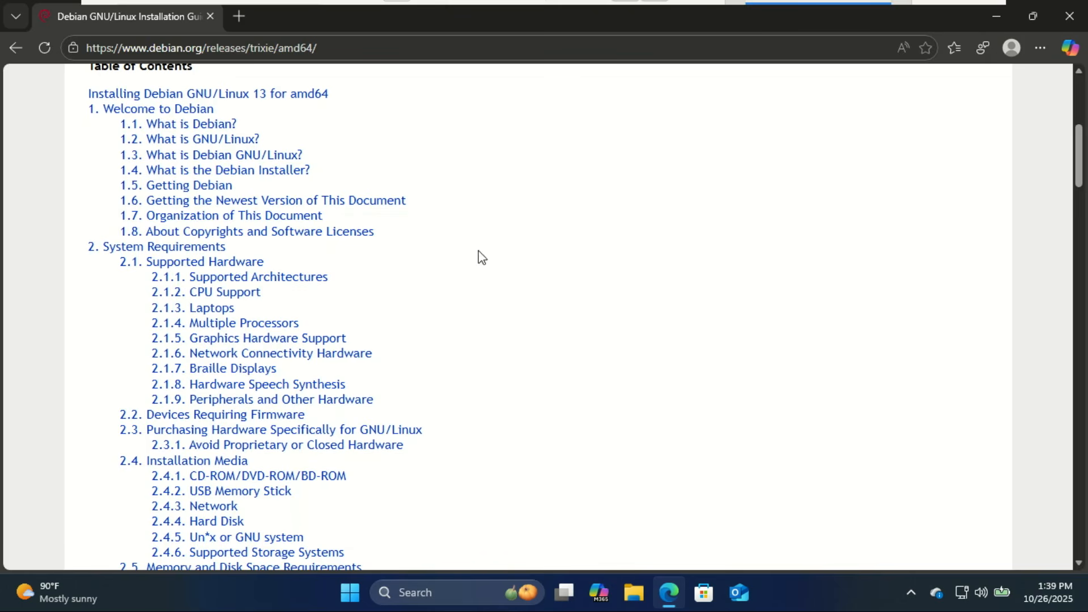
{"action": "left_click", "coordinate": [197, 247]}
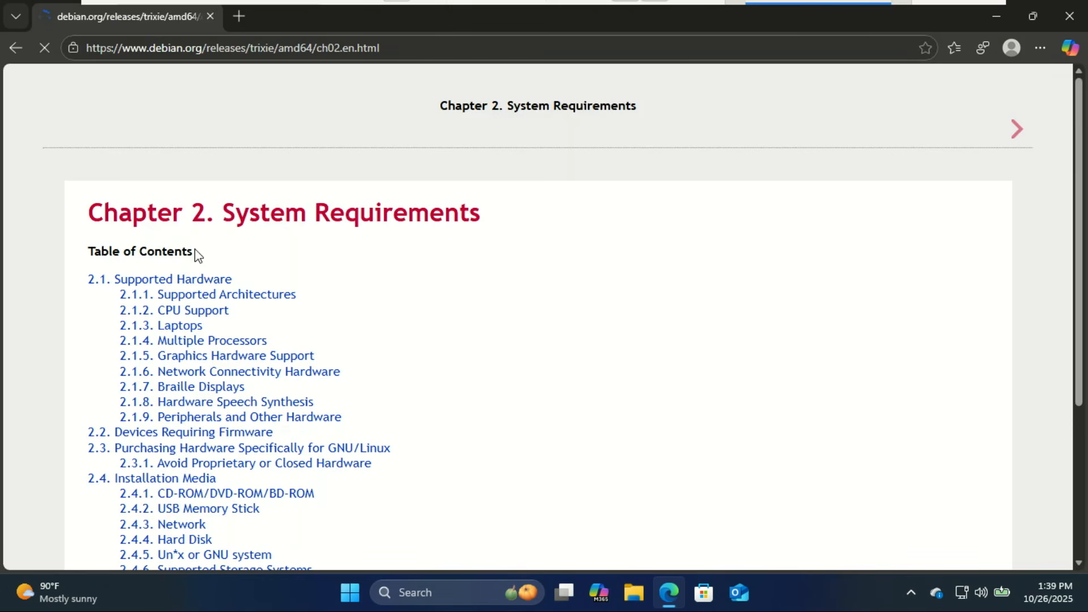
Review the Supported Hardware section, from supported architectures through peripherals and other hardware
{"action": "scroll", "coordinate": [1068, 156], "scroll_direction": "down", "scroll_amount": 3}
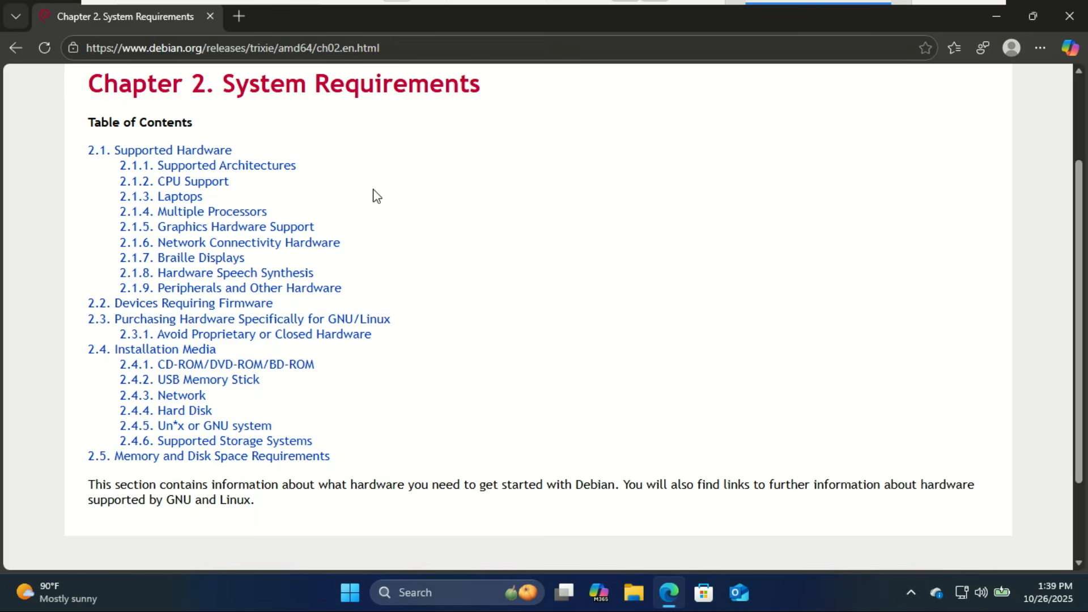
{"action": "left_click", "coordinate": [255, 173]}
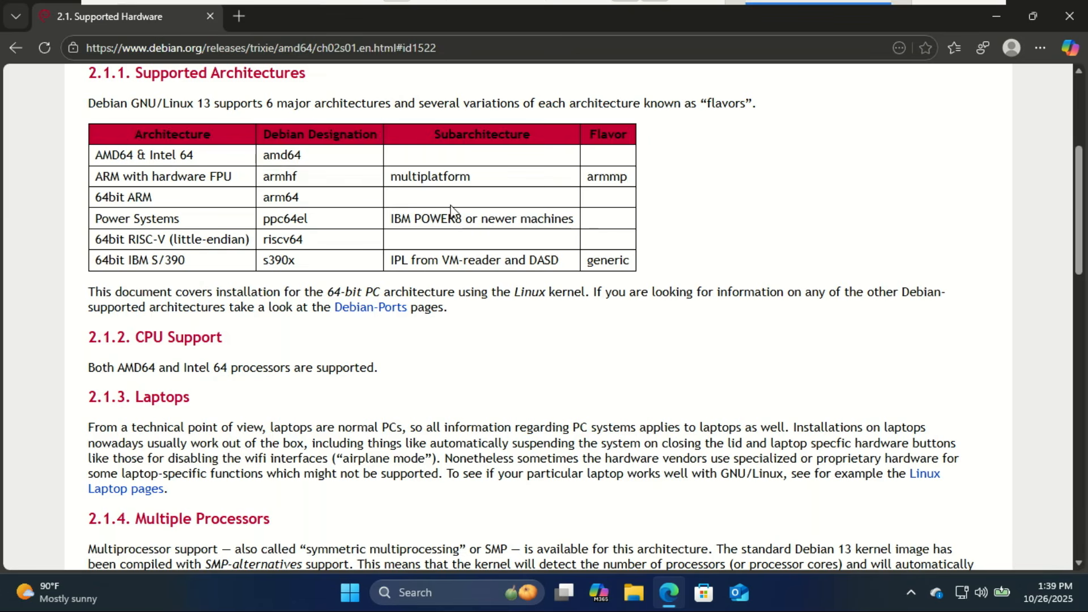
{"action": "left_click_drag", "start_coordinate": [1081, 203], "coordinate": [1072, 478]}
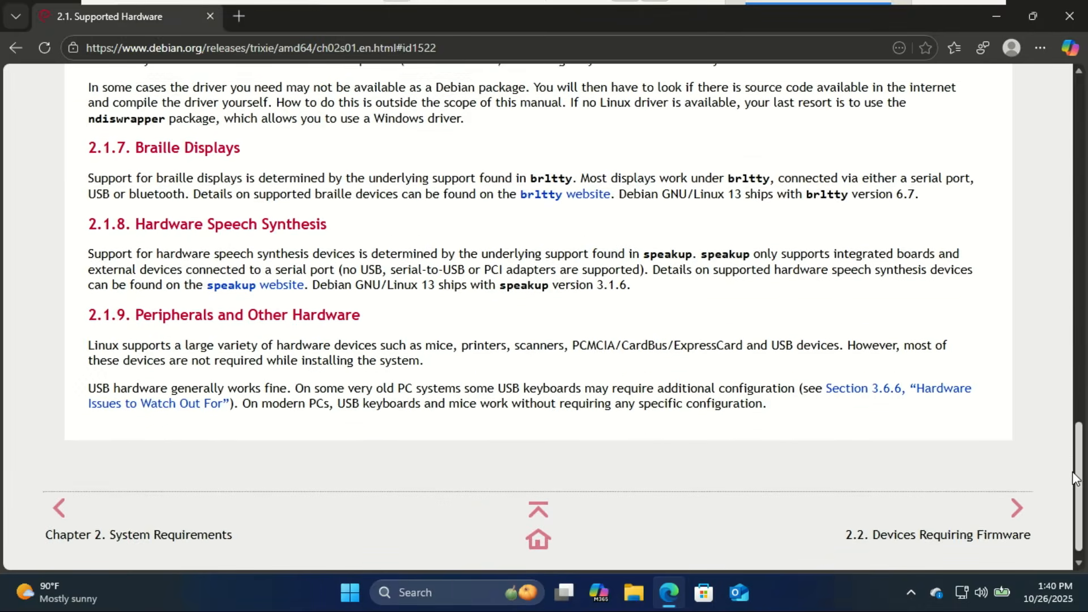
{"action": "left_click", "coordinate": [1014, 495]}
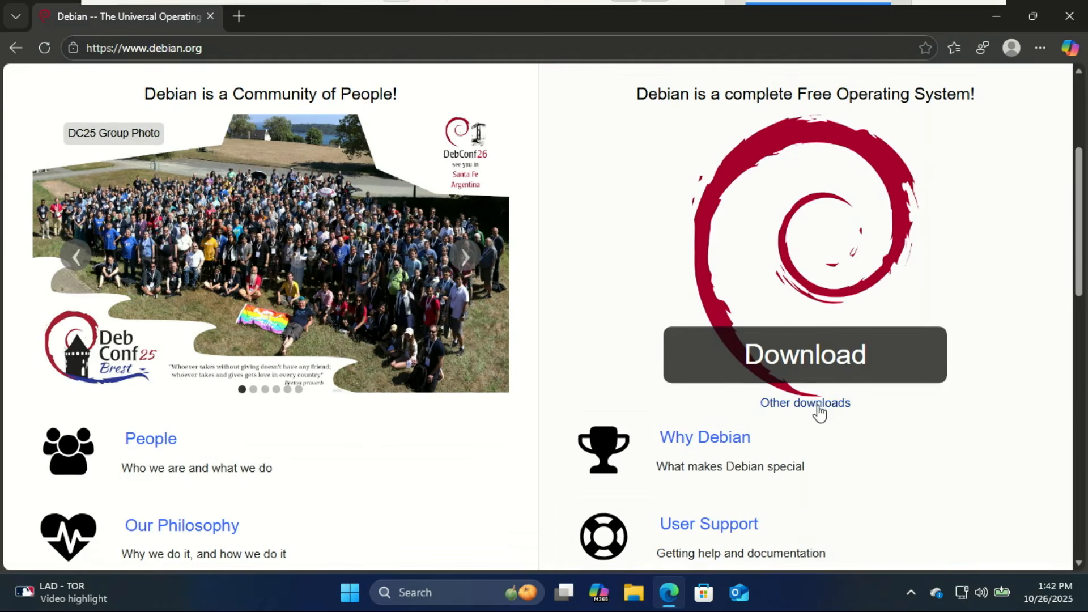
Open Debian's other downloads page and download the complete installation image as the 64-bit PC DVD-1 iso
{"action": "scroll", "coordinate": [1070, 177], "scroll_direction": "up", "scroll_amount": 2}
{"action": "scroll", "coordinate": [1070, 187], "scroll_direction": "down", "scroll_amount": 2}
{"action": "left_click", "coordinate": [826, 404]}
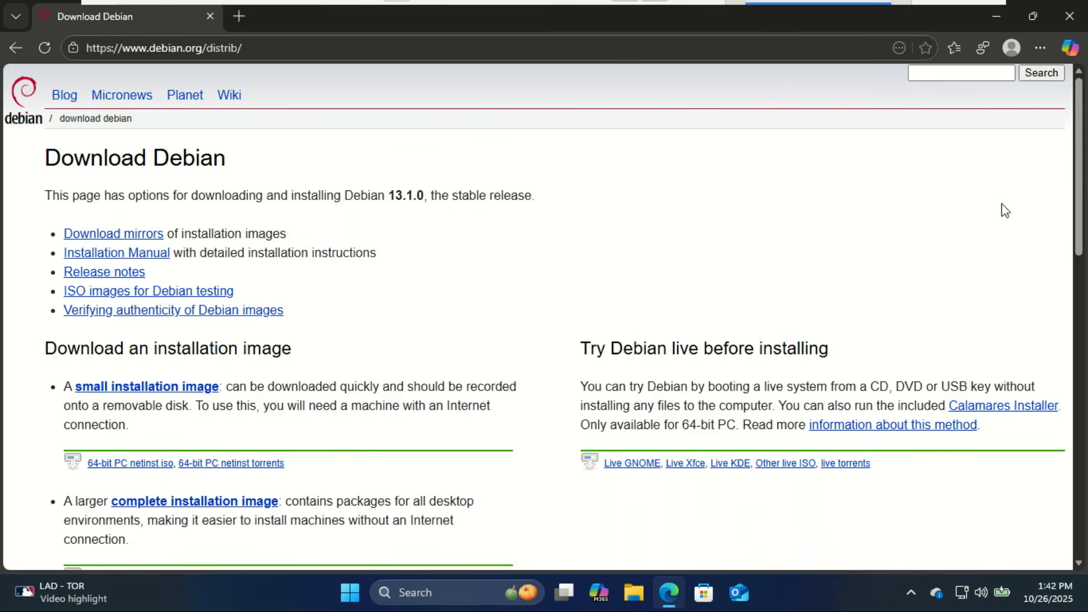
{"action": "left_click_drag", "start_coordinate": [1077, 165], "coordinate": [1076, 237]}
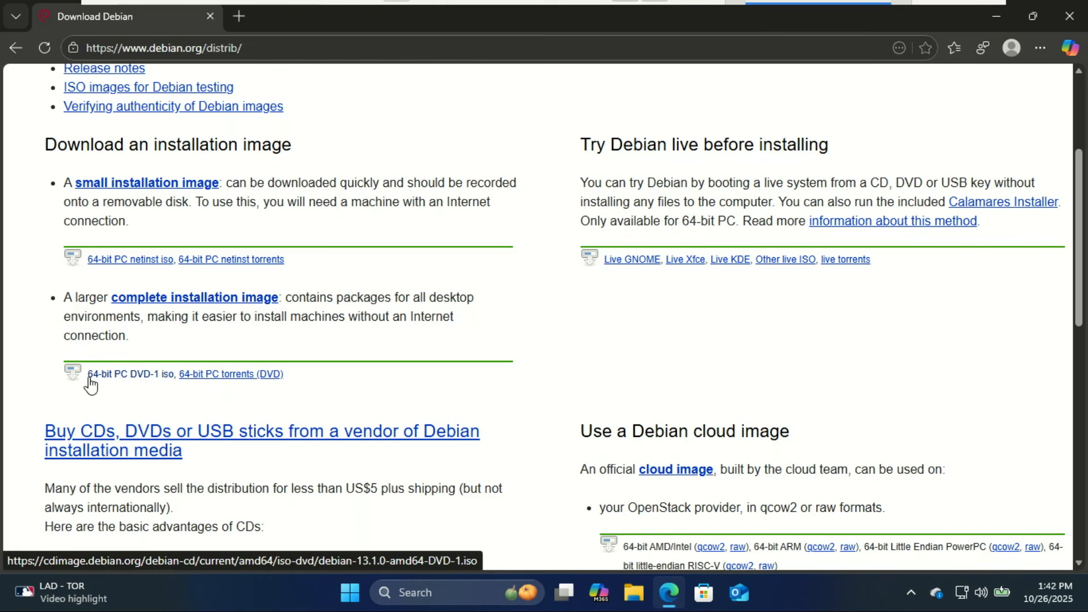
{"action": "left_click", "coordinate": [135, 379]}
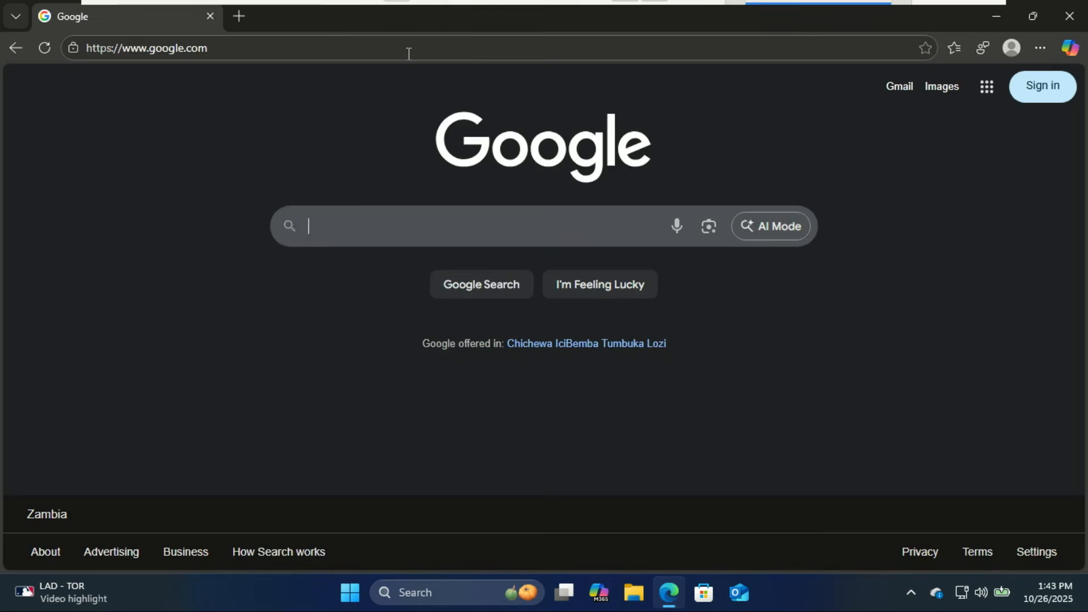
Search Google for rufus download, open the official Rufus website and look for its download section
{"action": "type", "text": "rufus"}
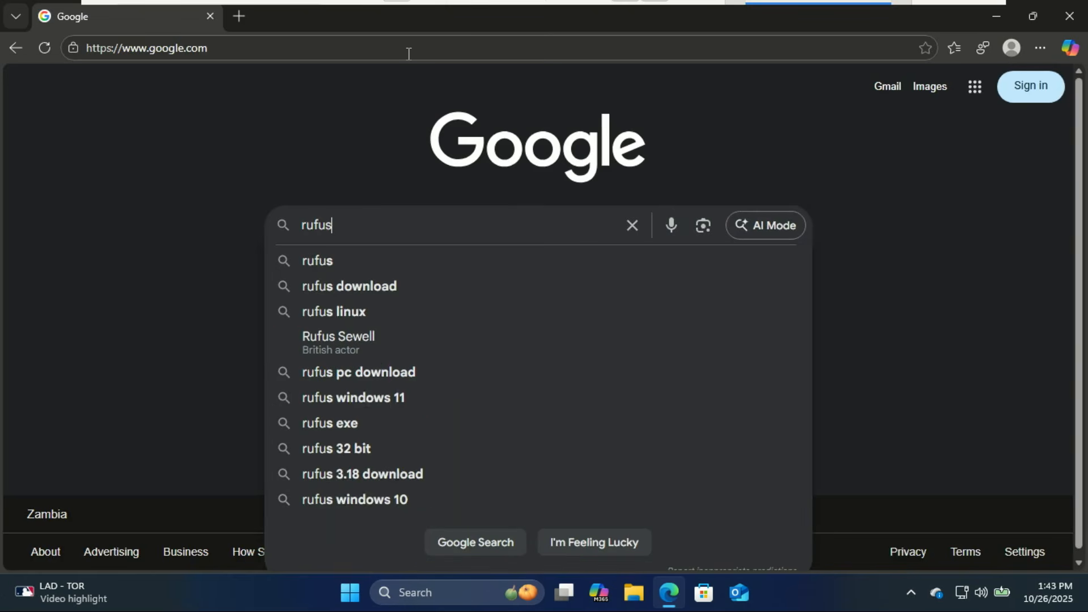
{"action": "left_click", "coordinate": [352, 285]}
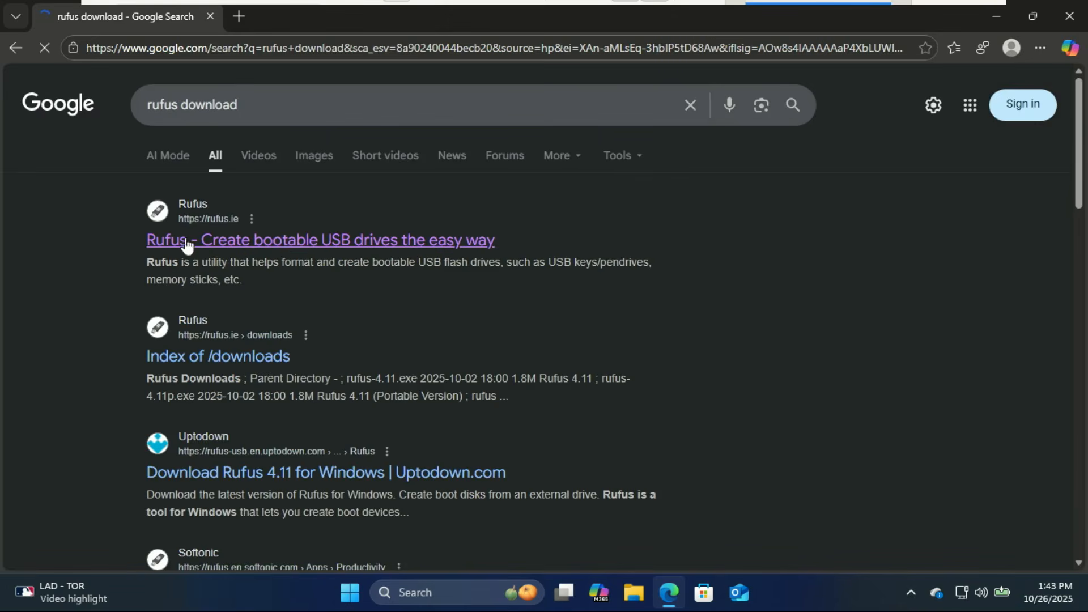
{"action": "left_click", "coordinate": [293, 245]}
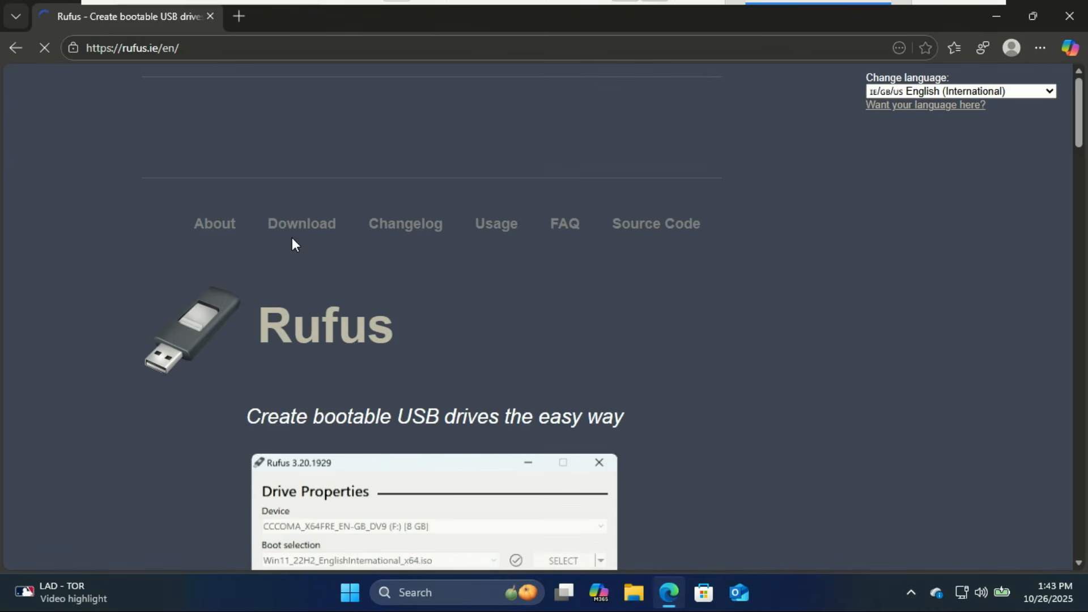
{"action": "left_click_drag", "start_coordinate": [1080, 115], "coordinate": [1075, 221]}
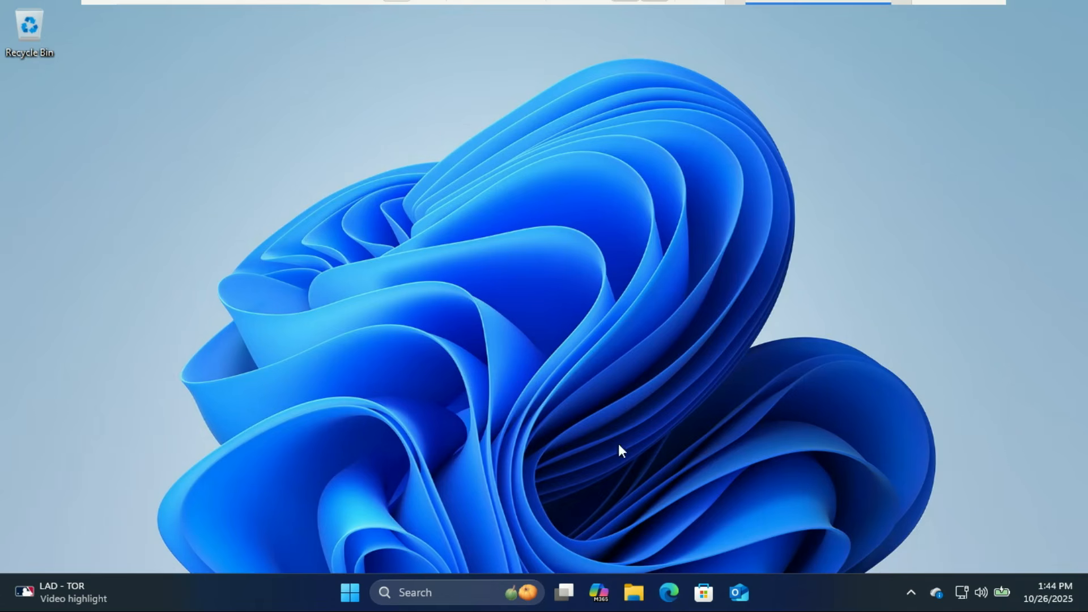
Launch rufus-4.11 from the Downloads folder and allow it to run
{"action": "left_click", "coordinate": [632, 592]}
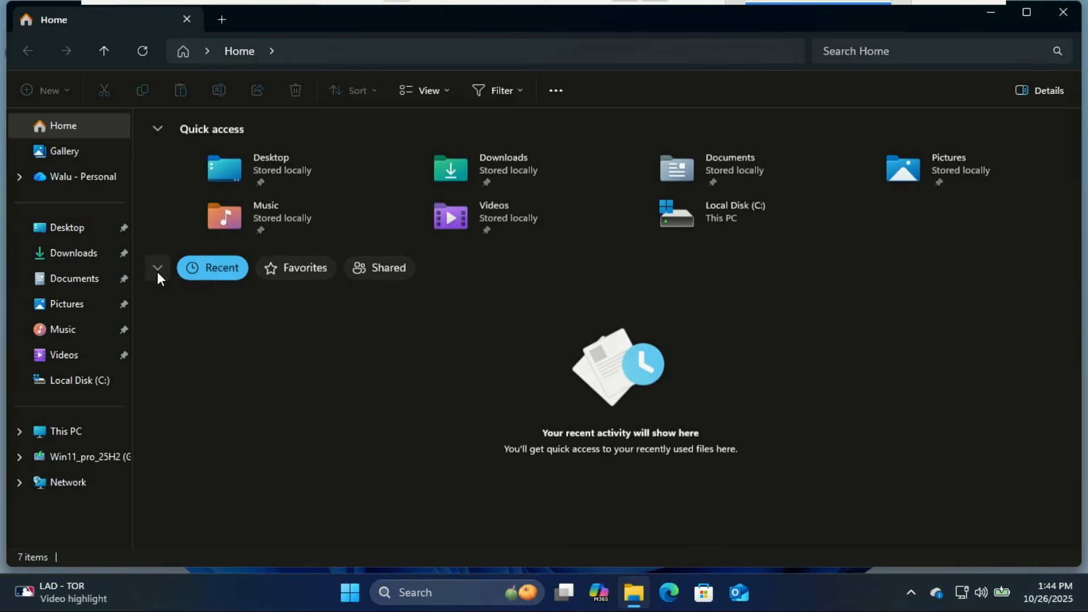
{"action": "left_click", "coordinate": [84, 256]}
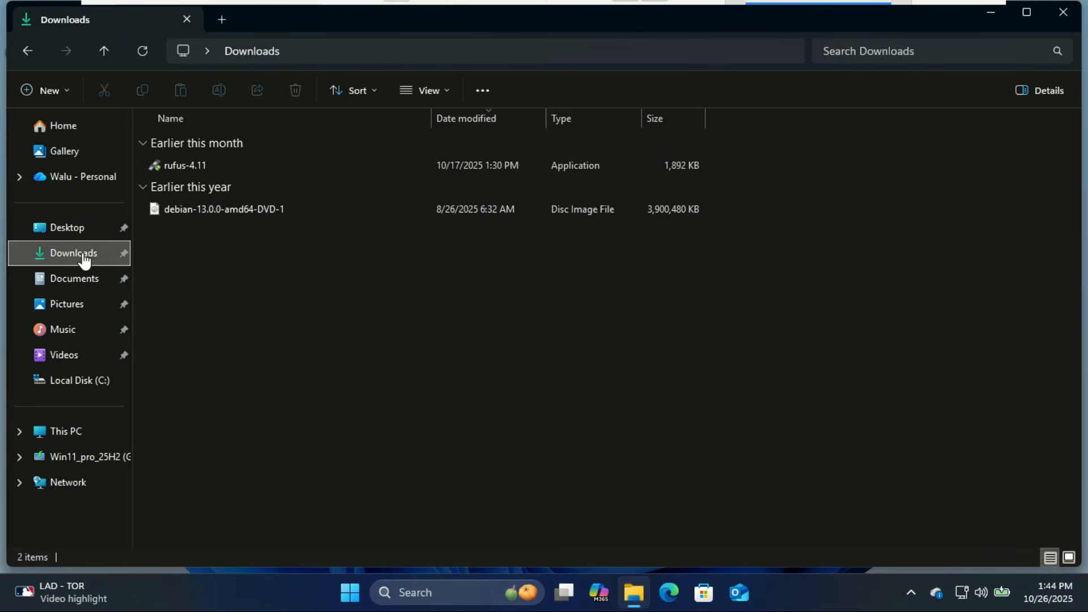
{"action": "left_click", "coordinate": [189, 168]}
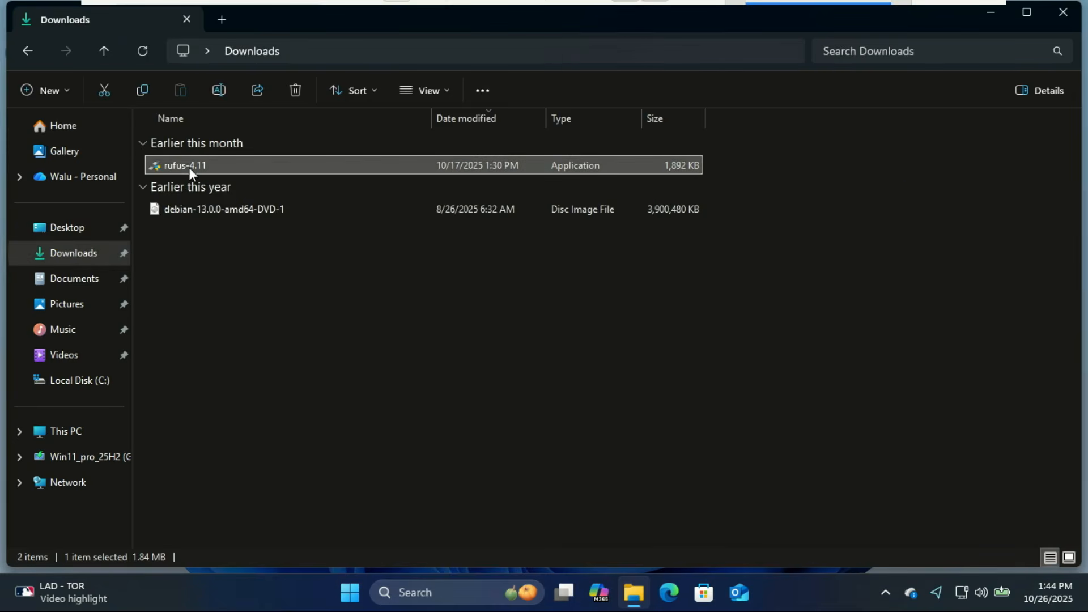
{"action": "double_click", "coordinate": [188, 167]}
{"action": "left_click", "coordinate": [482, 430]}
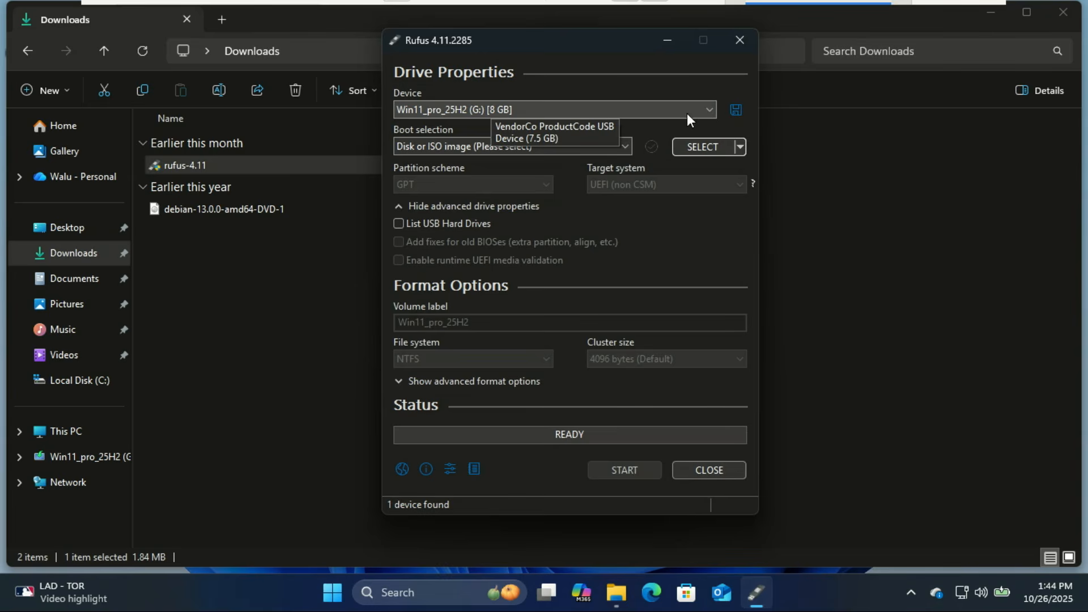
Check the target USB device, load debian-13.0.0-amd64-DVD-1.iso as the boot image and set the partition scheme to GPT
{"action": "left_click", "coordinate": [710, 110]}
{"action": "left_click", "coordinate": [709, 110]}
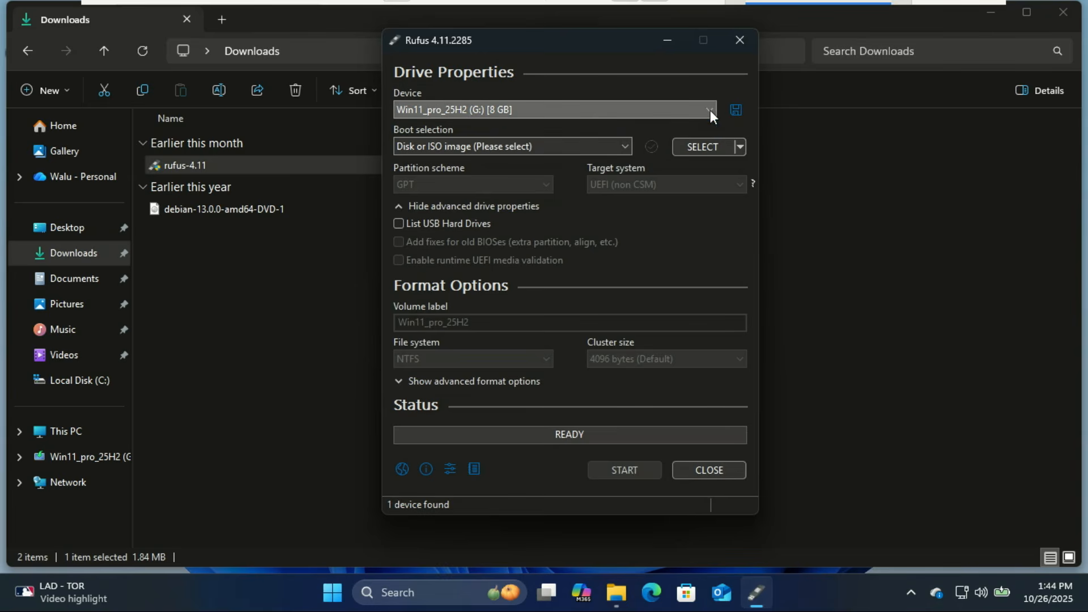
{"action": "left_click", "coordinate": [702, 146]}
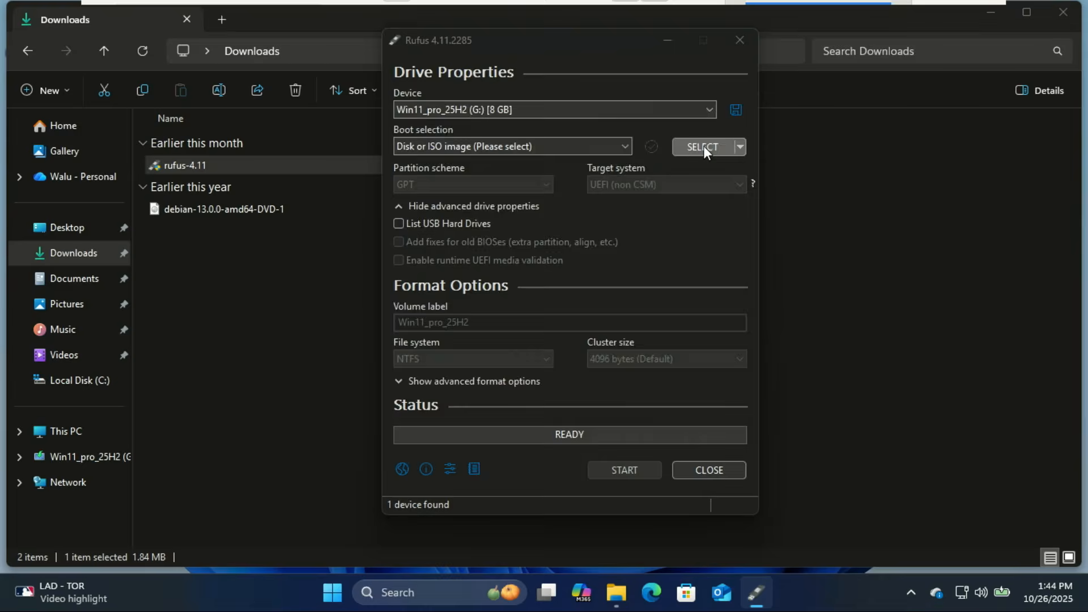
{"action": "double_click", "coordinate": [582, 205]}
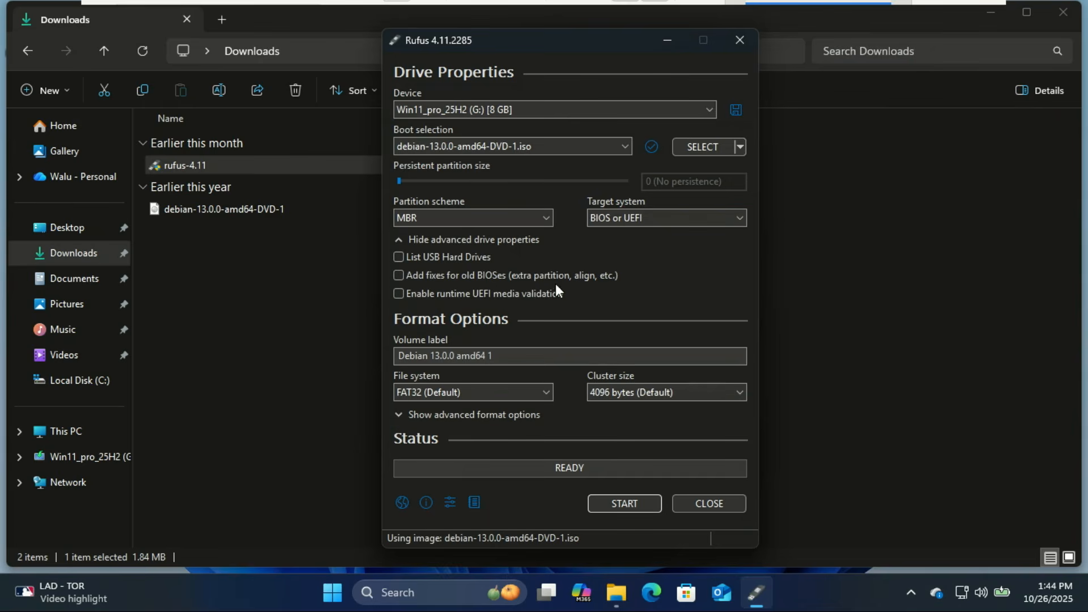
{"action": "left_click", "coordinate": [547, 218]}
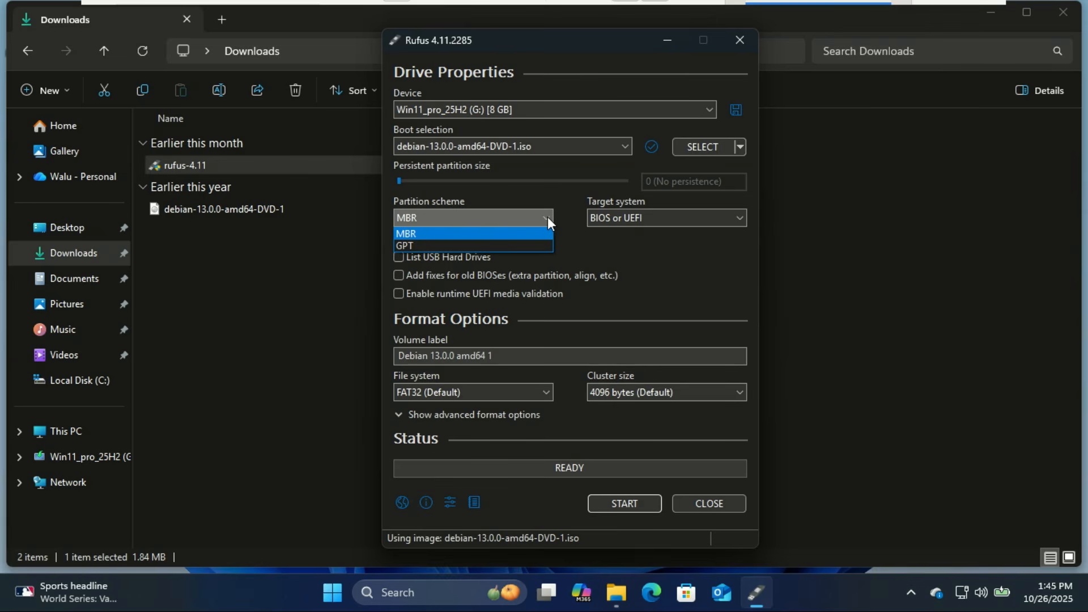
{"action": "left_click", "coordinate": [549, 218]}
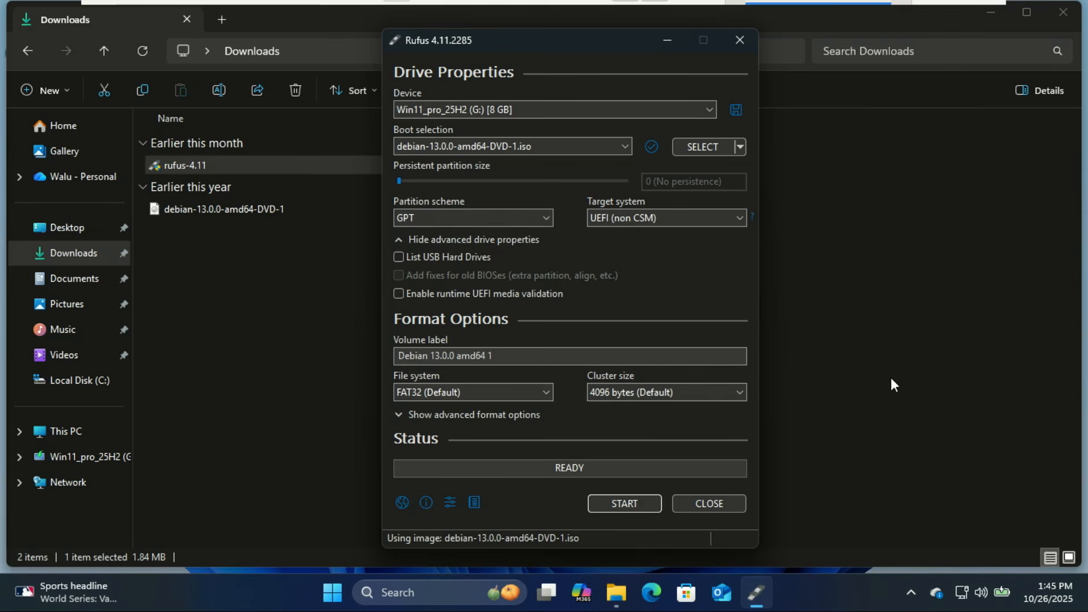
Start writing the image to the USB drive in ISO Image mode, accept the prompts and close the File Explorer window
{"action": "left_click", "coordinate": [621, 504]}
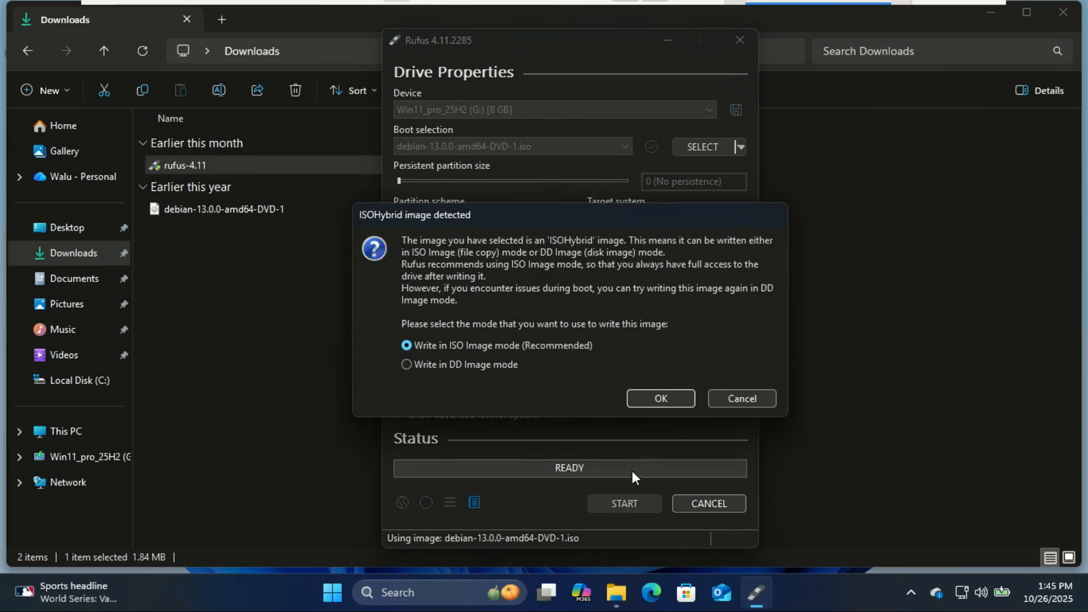
{"action": "left_click", "coordinate": [665, 398]}
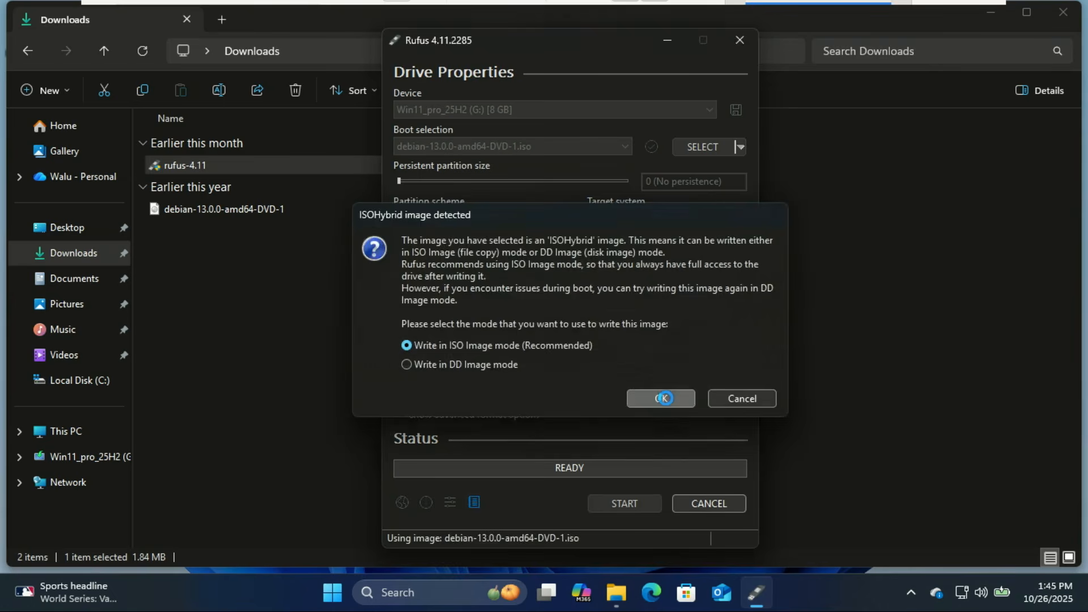
{"action": "left_click", "coordinate": [639, 317]}
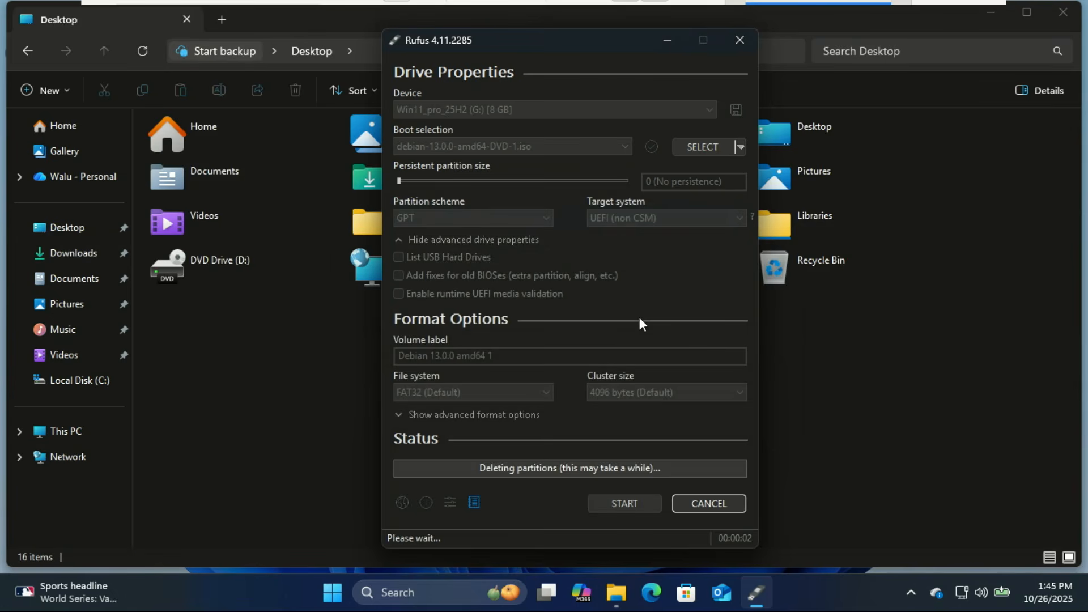
{"action": "left_click", "coordinate": [1055, 16]}
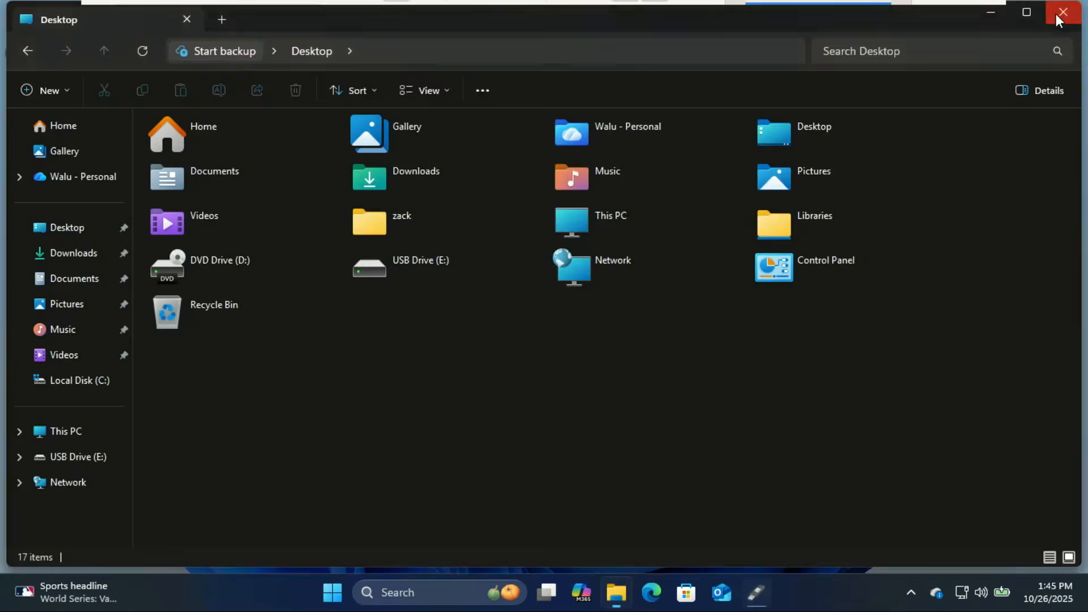
{"action": "left_click", "coordinate": [1055, 14]}
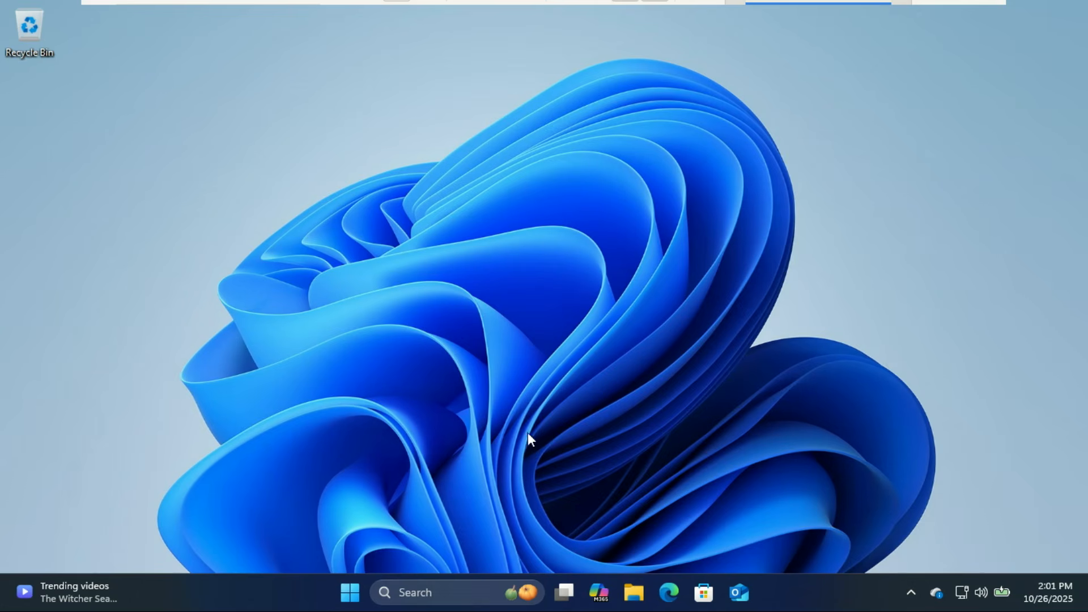
Restart the computer from Windows
{"action": "left_click", "coordinate": [350, 592]}
{"action": "left_click", "coordinate": [652, 537]}
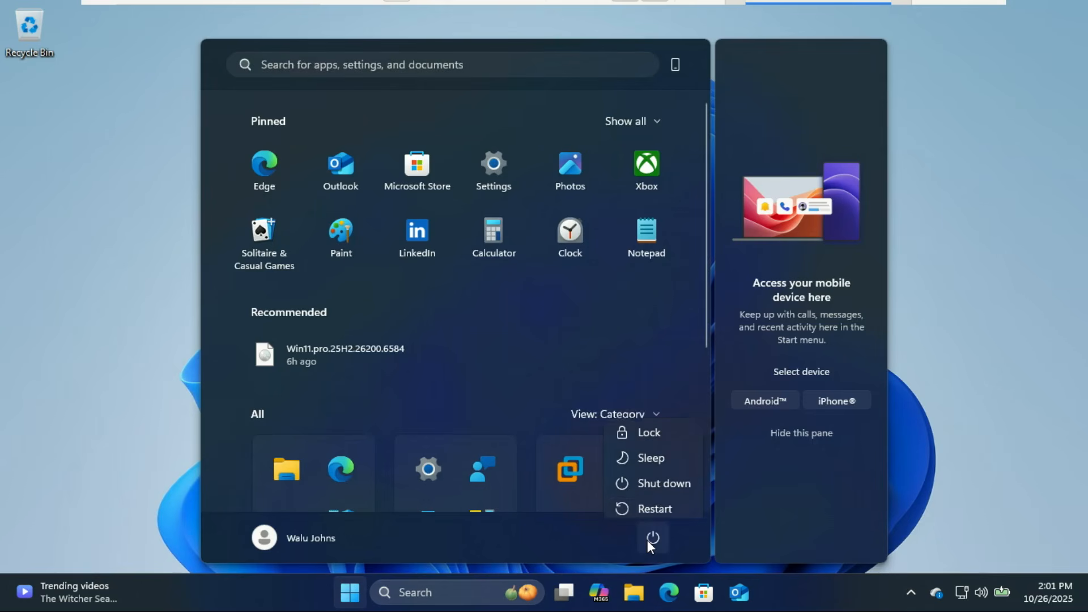
{"action": "left_click", "coordinate": [656, 499]}
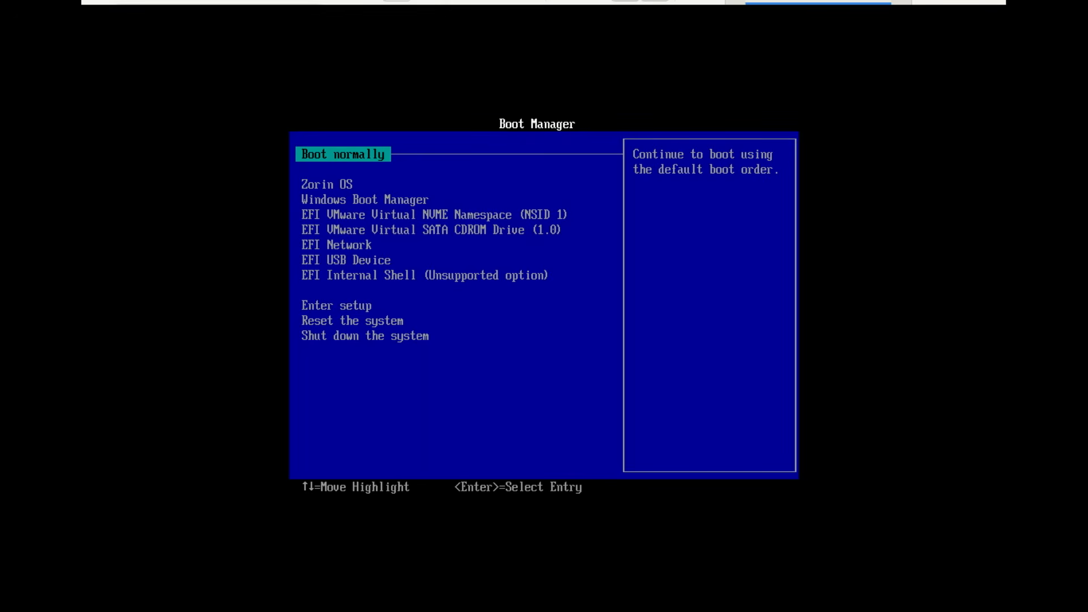
Boot the computer from EFI USB Device in the Boot Manager
{"action": "key", "text": "Down"}
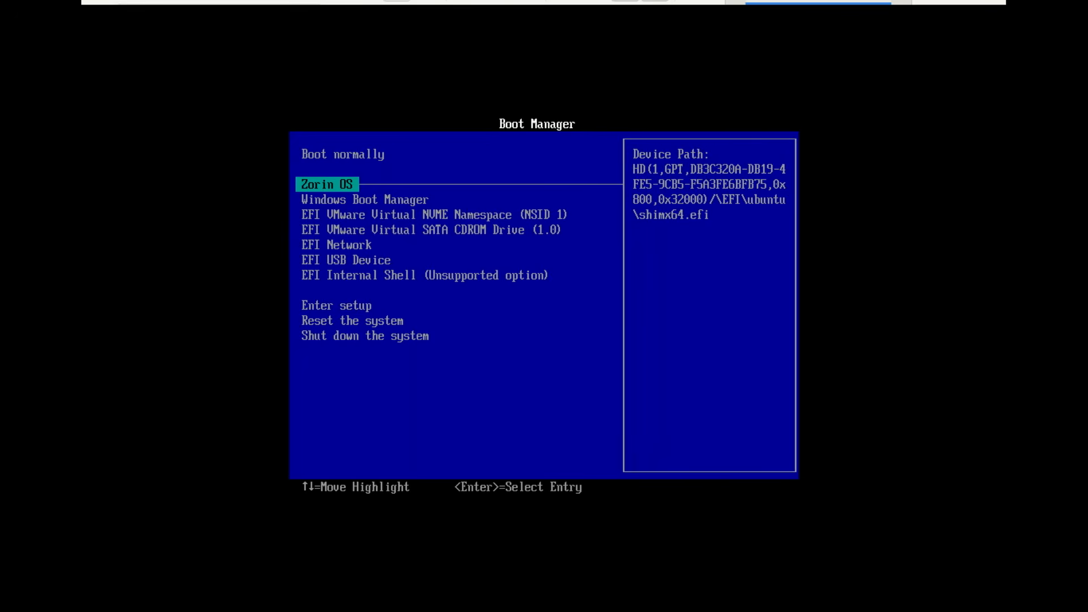
{"action": "key", "text": "Down"}
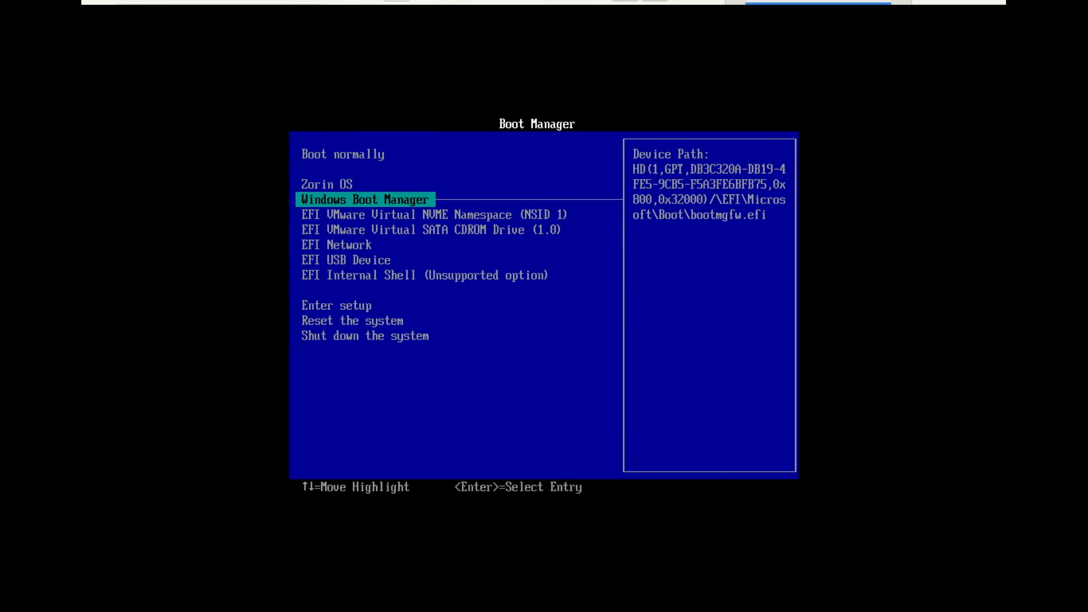
{"action": "key", "text": "Down"}
{"action": "key", "text": "Down"}
{"action": "key", "text": "Down"}
{"action": "key", "text": "Down"}
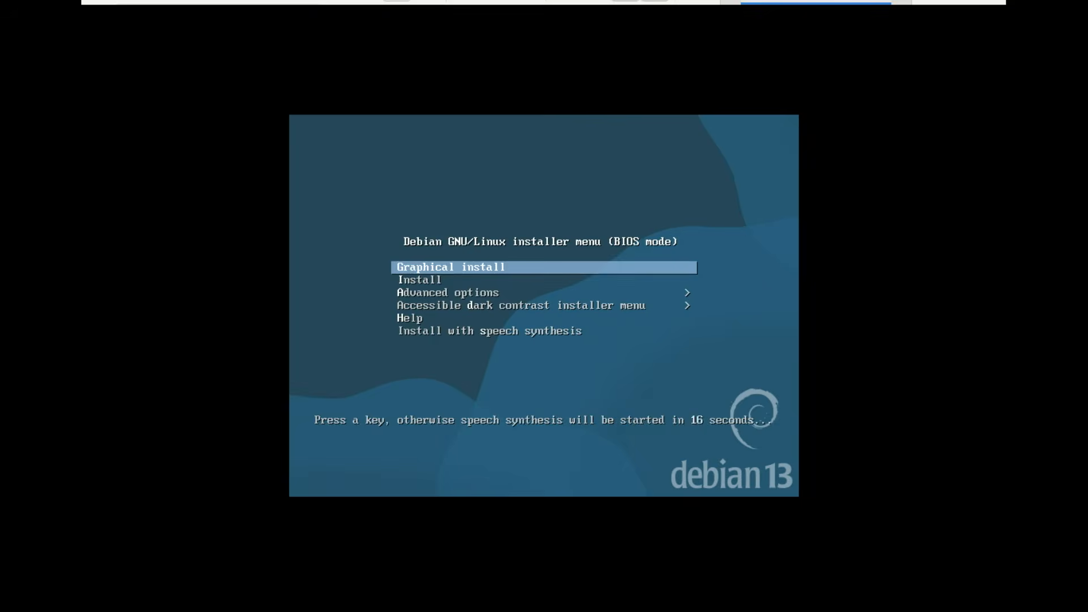
Start the Graphical install from the Debian installer menu
{"action": "key", "text": "Down"}
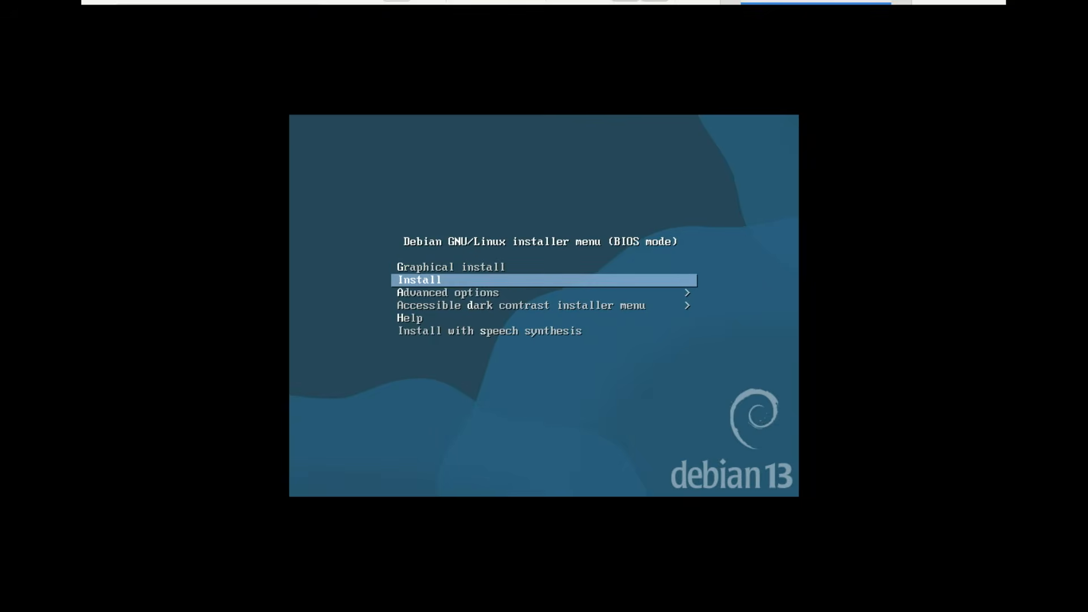
{"action": "key", "text": "Up"}
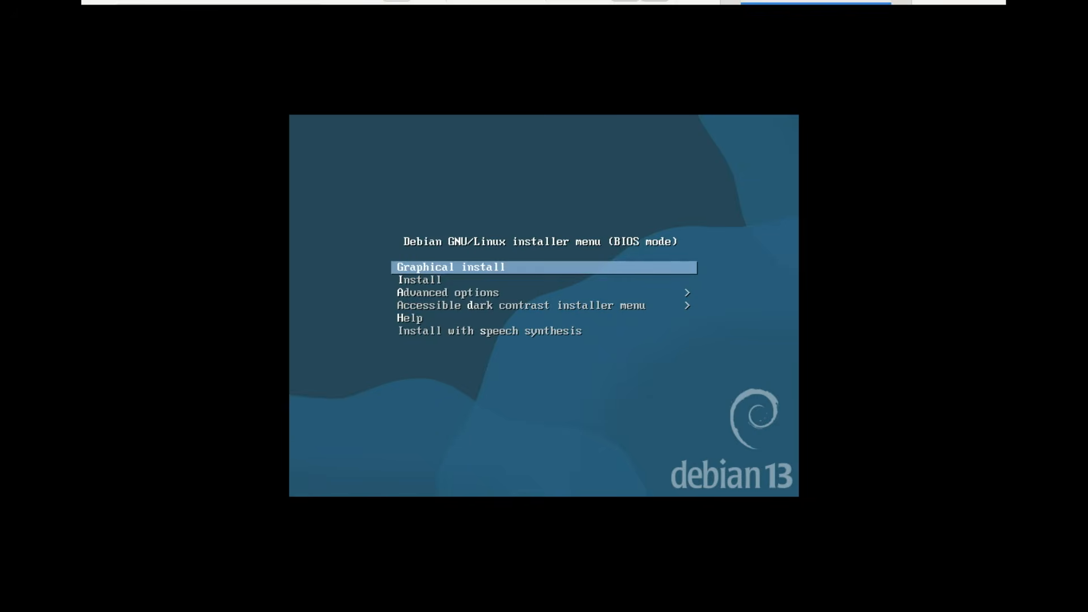
{"action": "key", "text": "Return"}
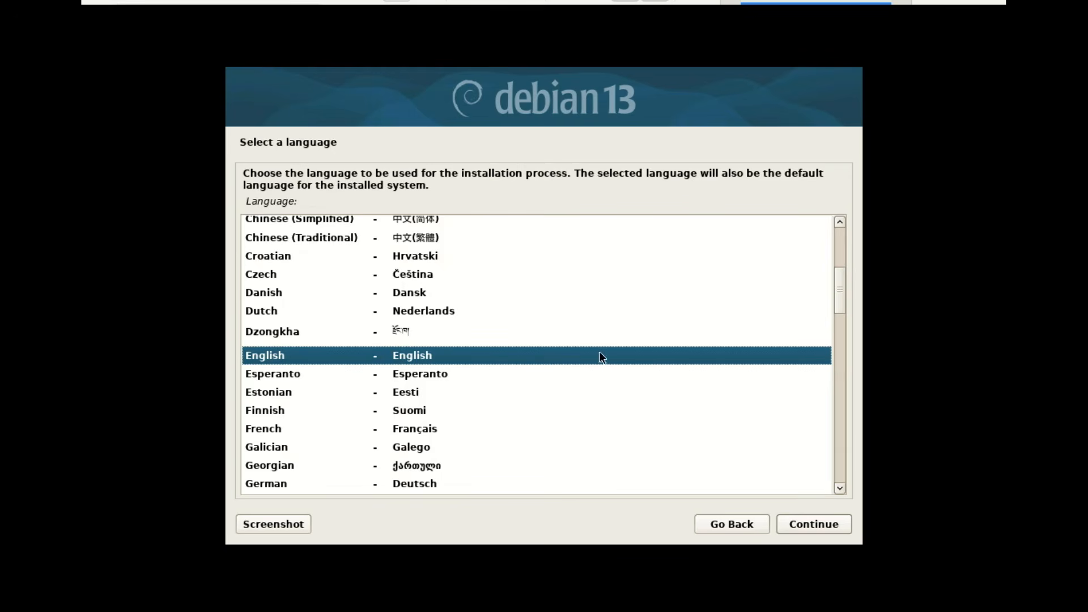
Accept English as the language, United States as the location and American English as the keymap
{"action": "left_click", "coordinate": [825, 528]}
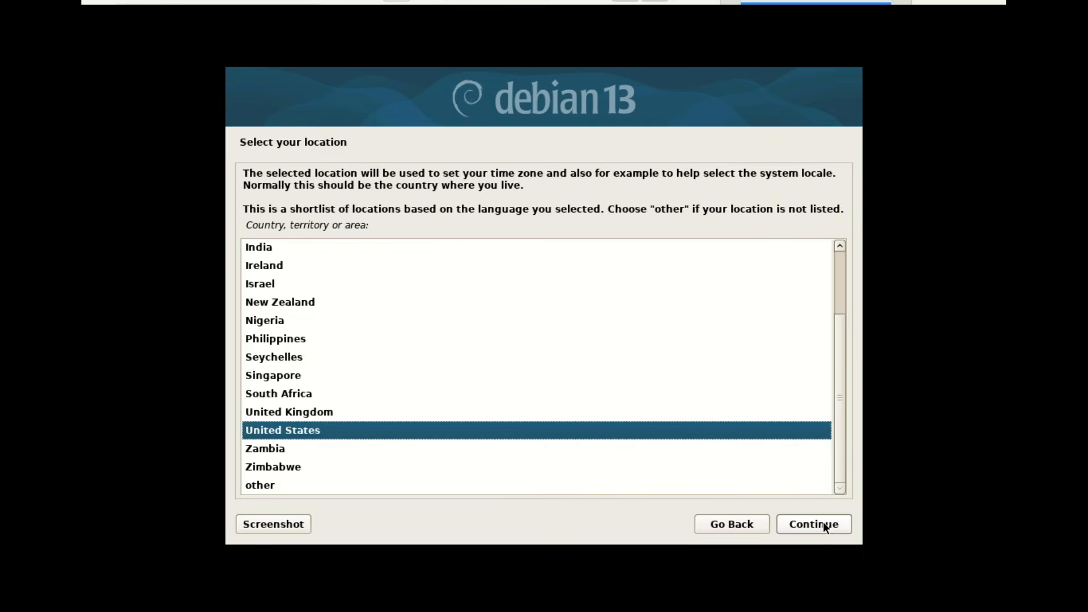
{"action": "left_click", "coordinate": [825, 527]}
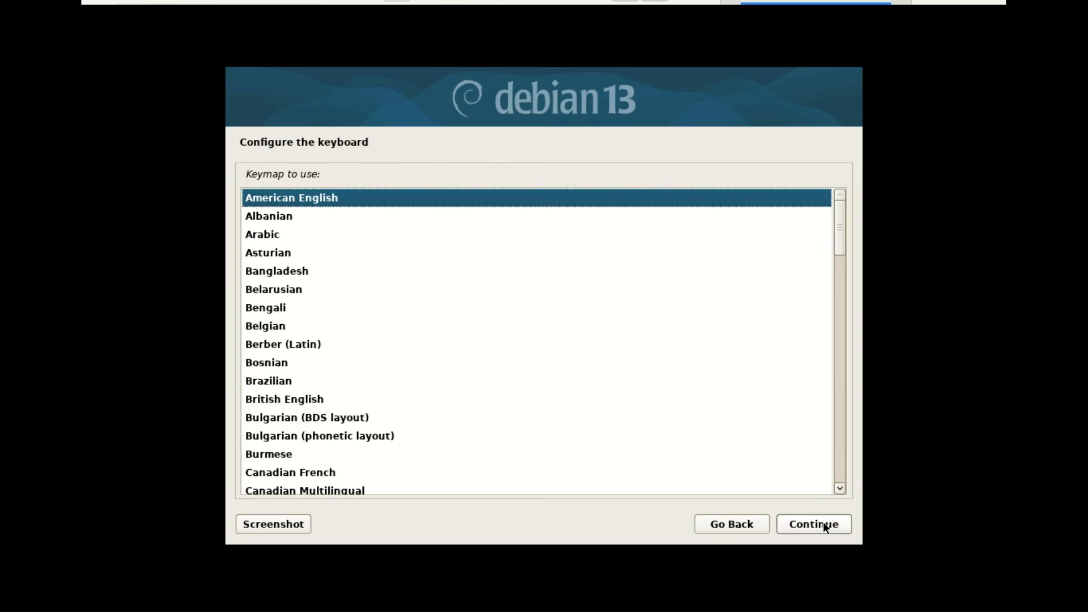
{"action": "left_click", "coordinate": [826, 527]}
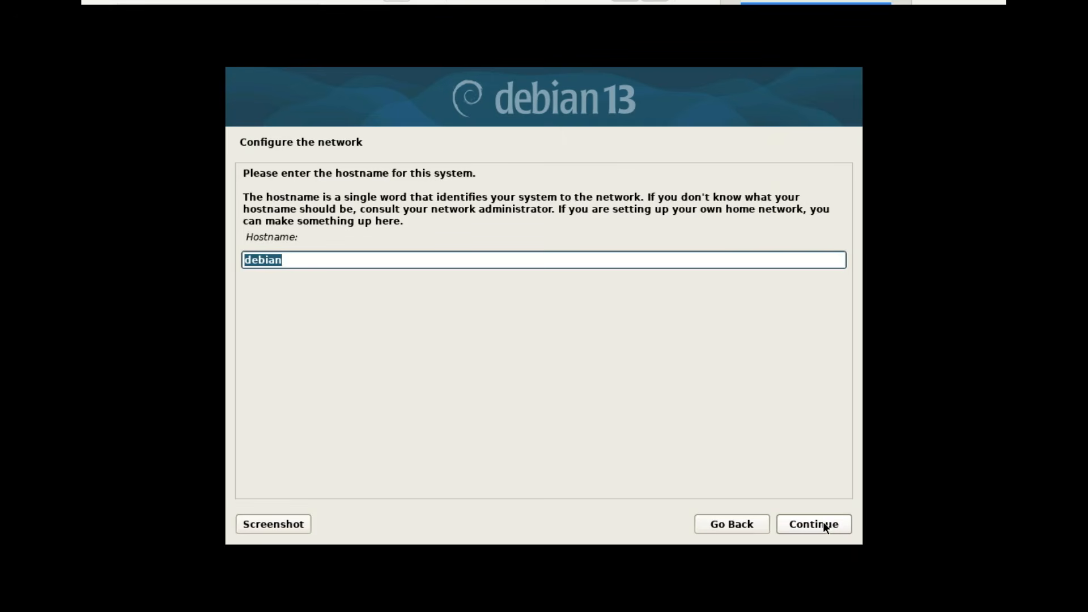
Set the hostname to zacstech and the domain name to zacstech.com
{"action": "type", "text": "zacstech"}
{"action": "left_click", "coordinate": [824, 527]}
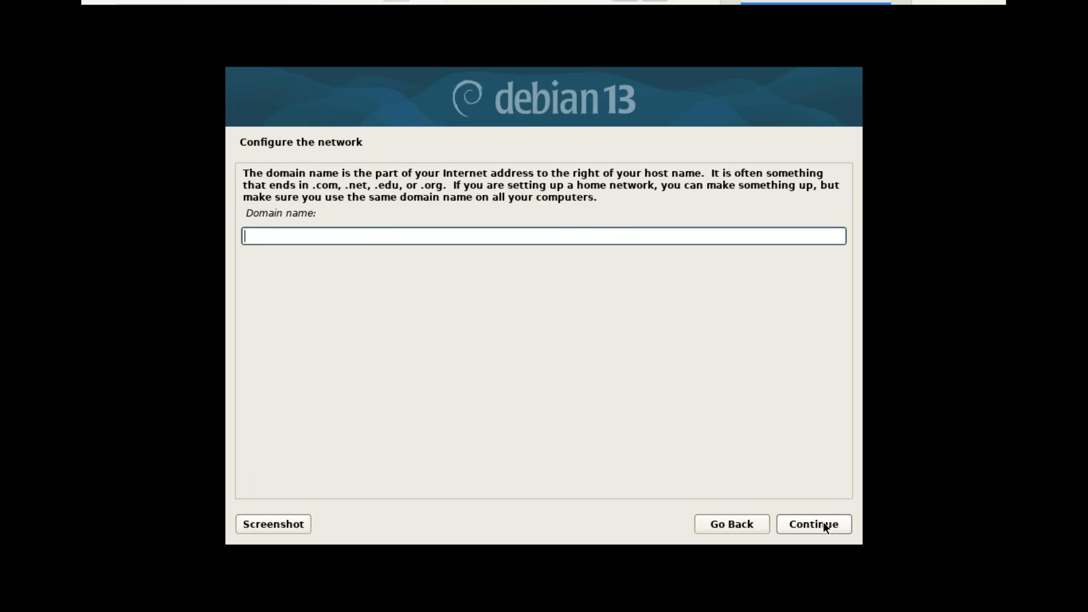
{"action": "type", "text": "zacstech.com"}
{"action": "left_click", "coordinate": [825, 526]}
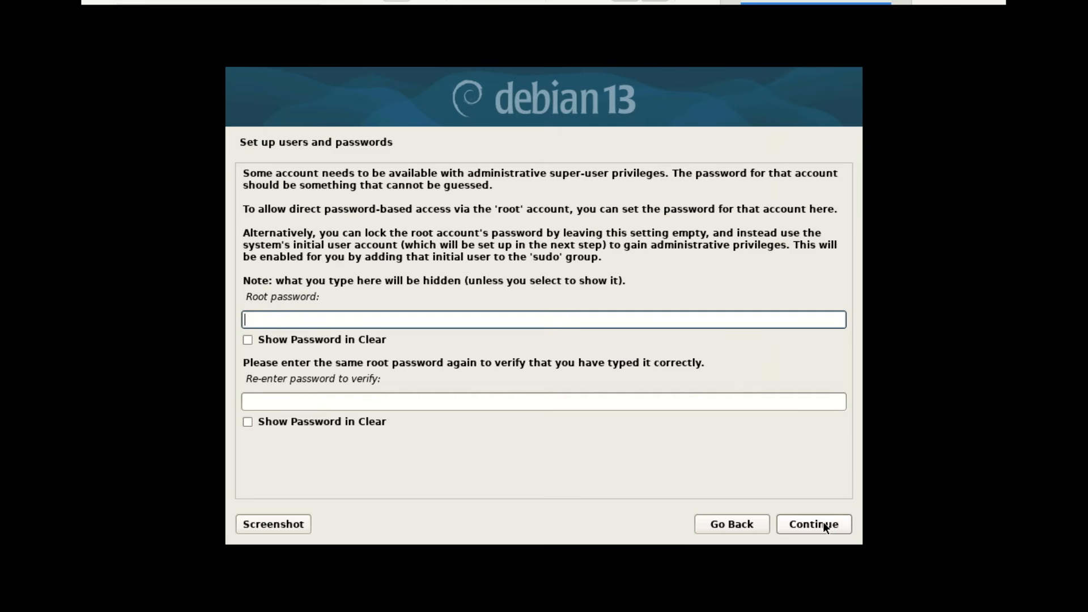
Enter the root password, re-enter it for verification and submit it
{"action": "type", "text": "••••••••••"}
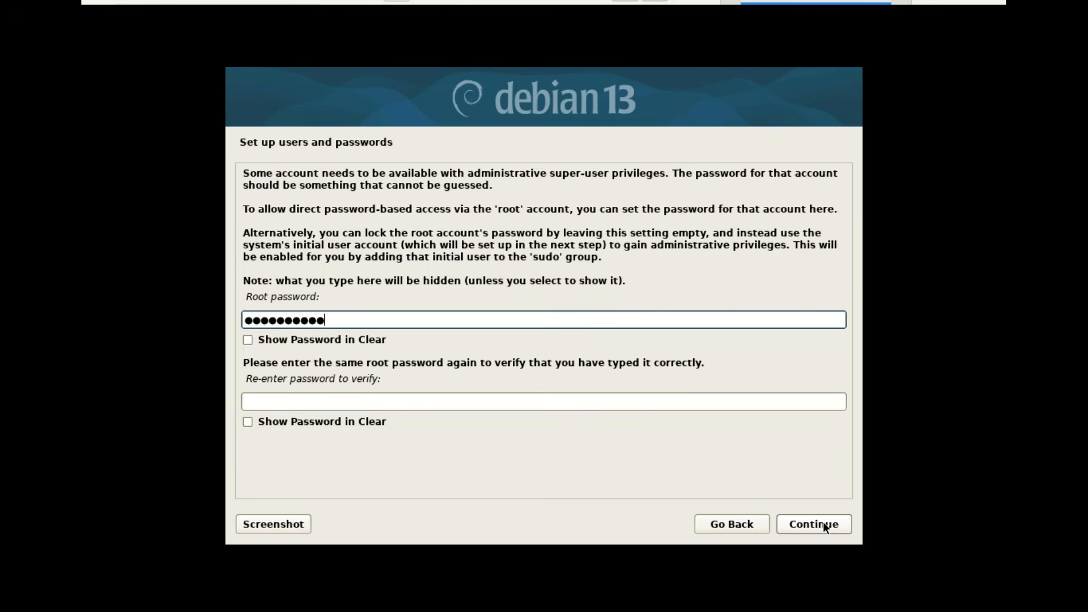
{"action": "type", "text": "•••"}
{"action": "left_click", "coordinate": [443, 403]}
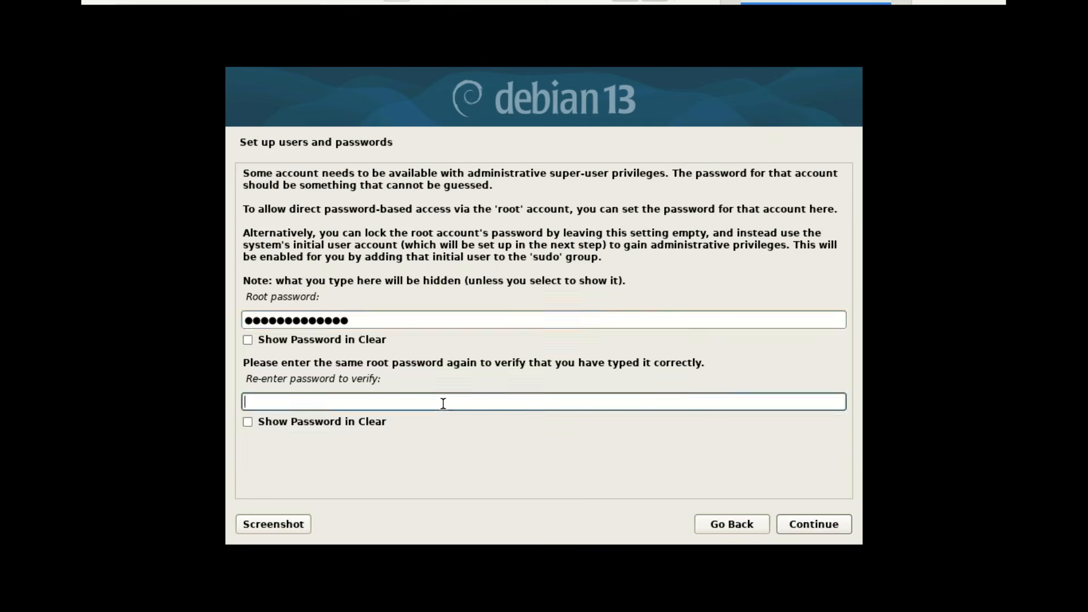
{"action": "key", "text": "Caps_Lock"}
{"action": "type", "text": "•"}
{"action": "key", "text": "Caps_Lock"}
{"action": "type", "text": "••••••••••••"}
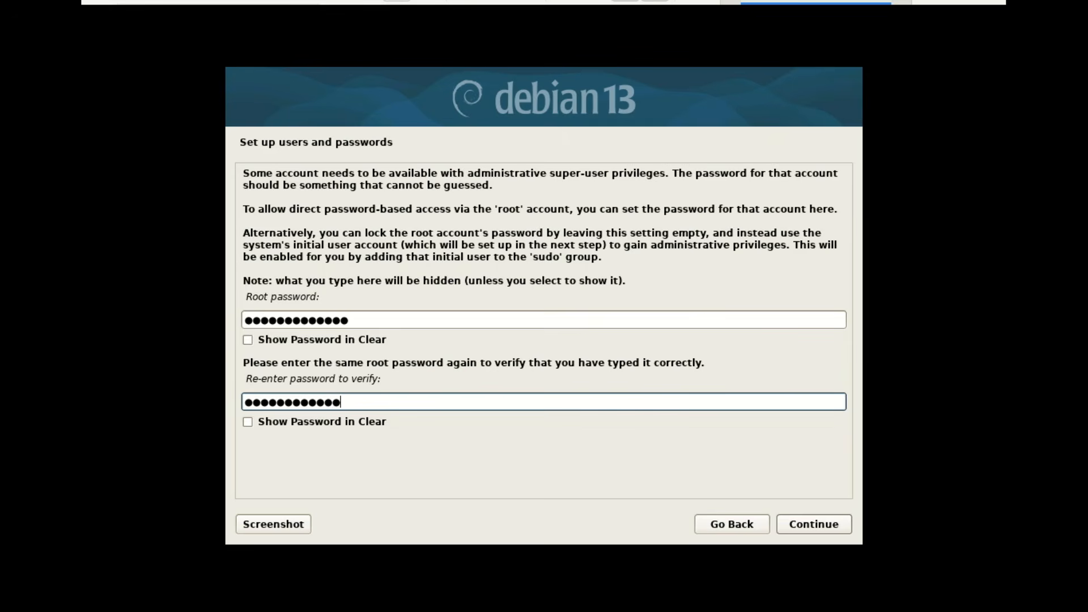
{"action": "type", "text": "•"}
{"action": "left_click", "coordinate": [821, 524]}
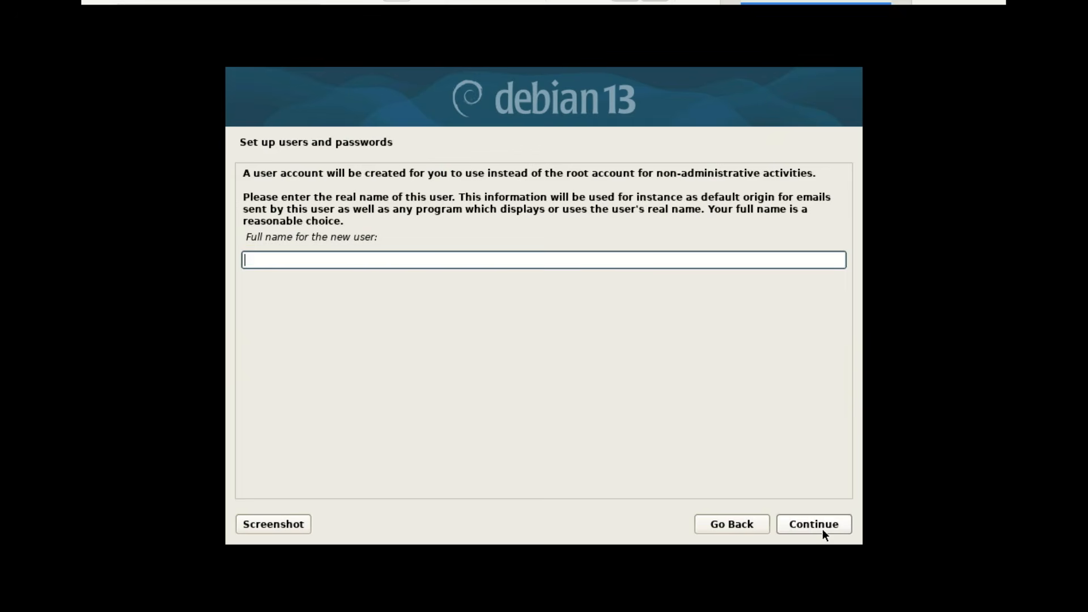
Enter the new user's full name and accept the suggested account username
{"action": "type", "text": "zack"}
{"action": "left_click", "coordinate": [828, 533]}
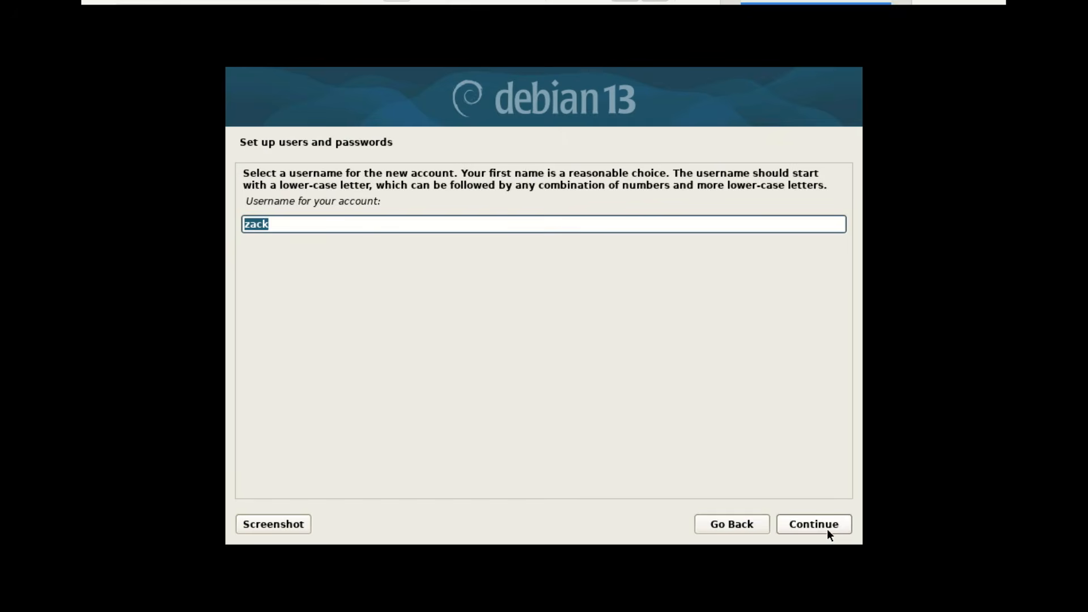
{"action": "left_click", "coordinate": [829, 534]}
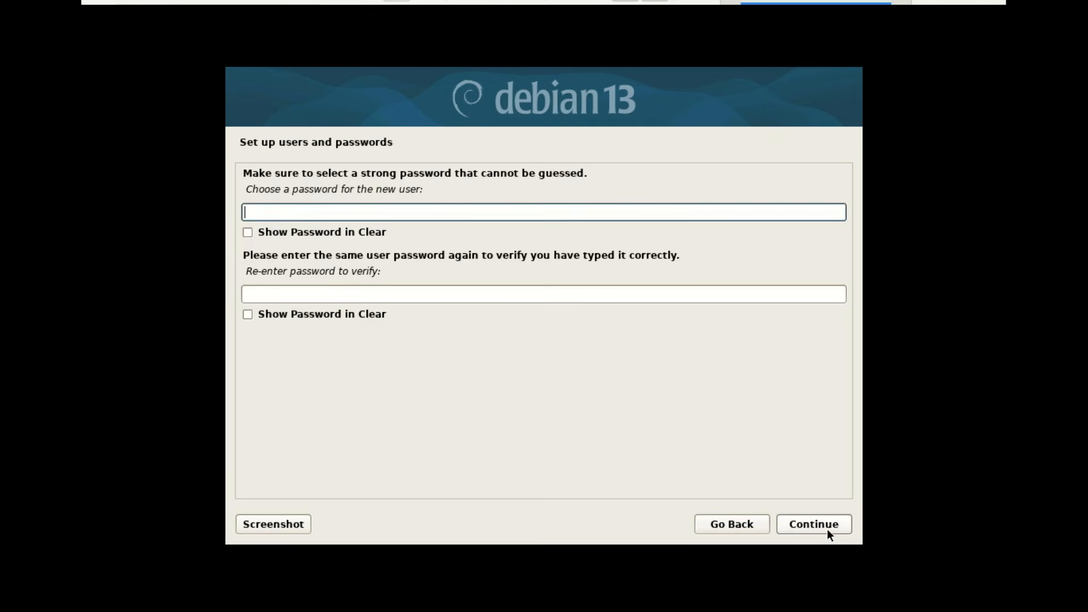
Enter and verify the new user's password, and accept Eastern as the time zone
{"action": "key", "text": "Caps_Lock"}
{"action": "type", "text": "●"}
{"action": "key", "text": "Caps_Lock"}
{"action": "type", "text": "●●●●●●●●●●●"}
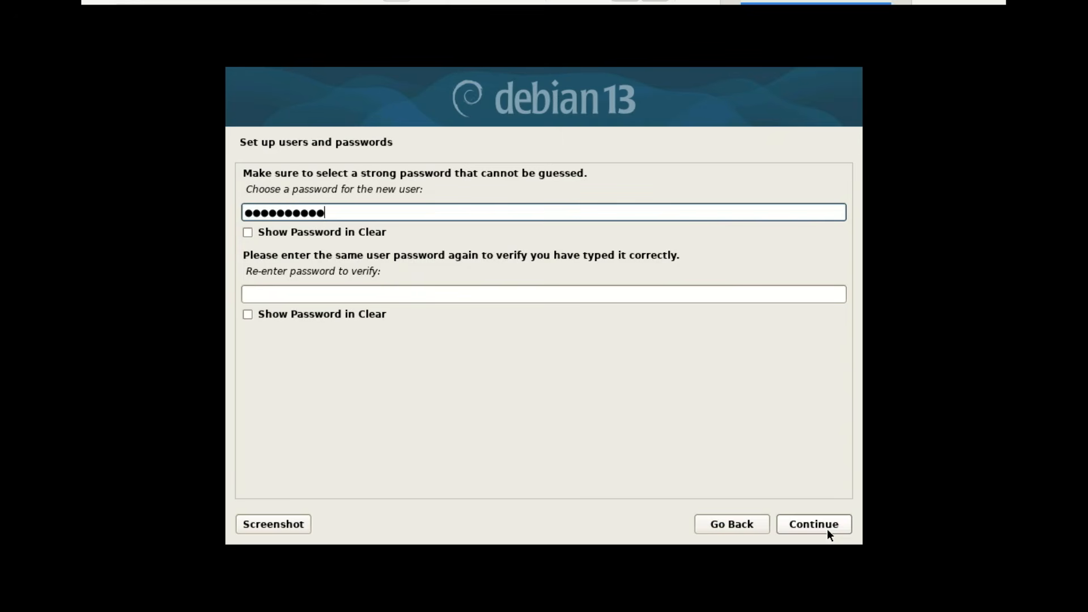
{"action": "type", "text": "●"}
{"action": "left_click", "coordinate": [379, 290]}
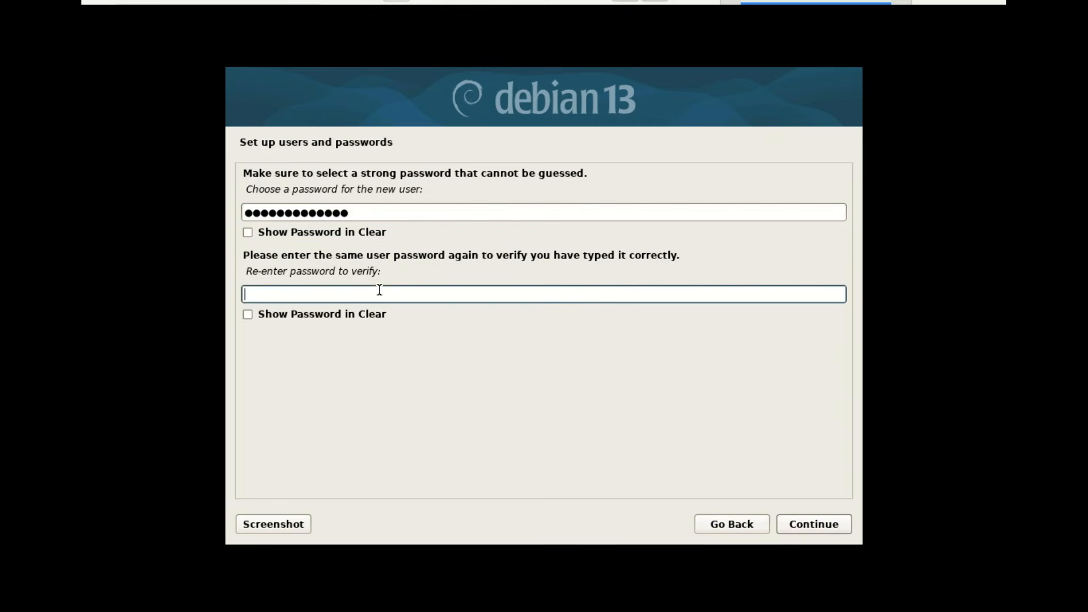
{"action": "key", "text": "Caps_Lock"}
{"action": "type", "text": "●●●●●●●●●●●●●"}
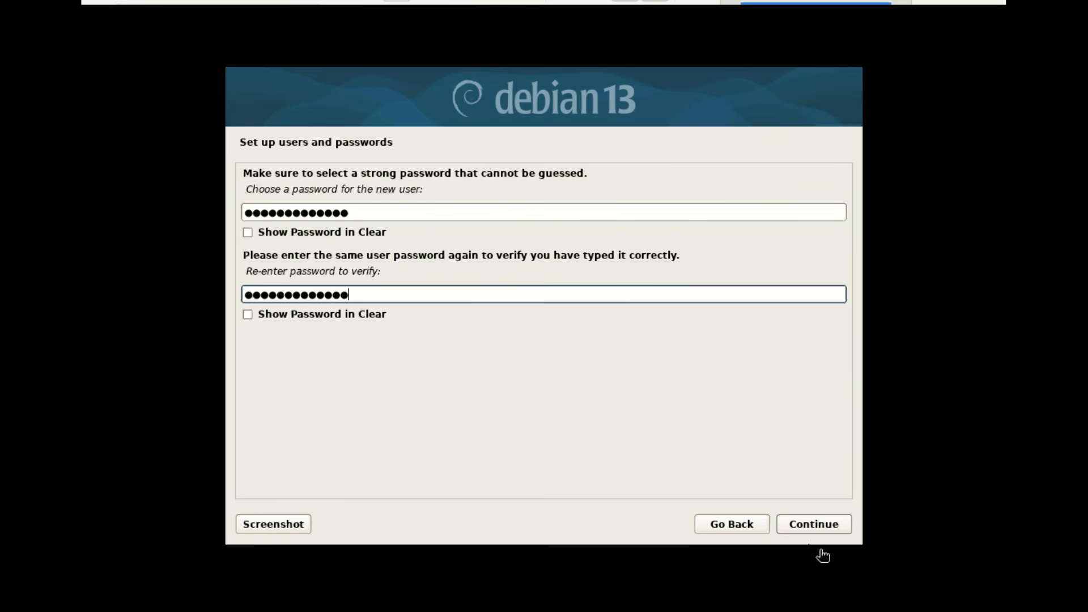
{"action": "left_click", "coordinate": [830, 531]}
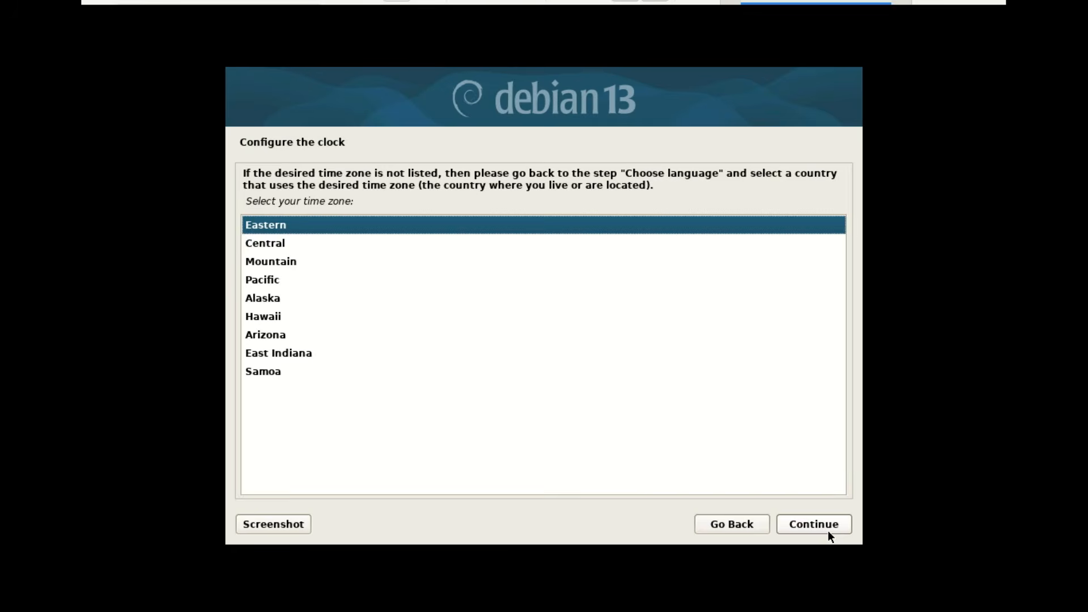
{"action": "left_click", "coordinate": [828, 532]}
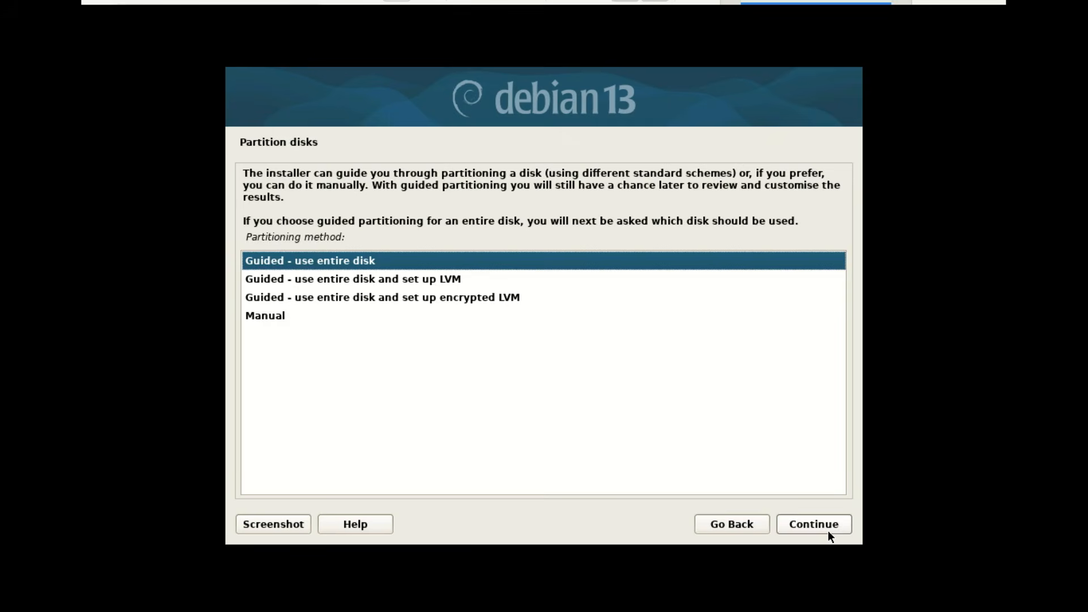
Partition the entire sda disk with guided partitioning, keeping all files in one partition, and write the changes to disk
{"action": "left_click", "coordinate": [814, 527]}
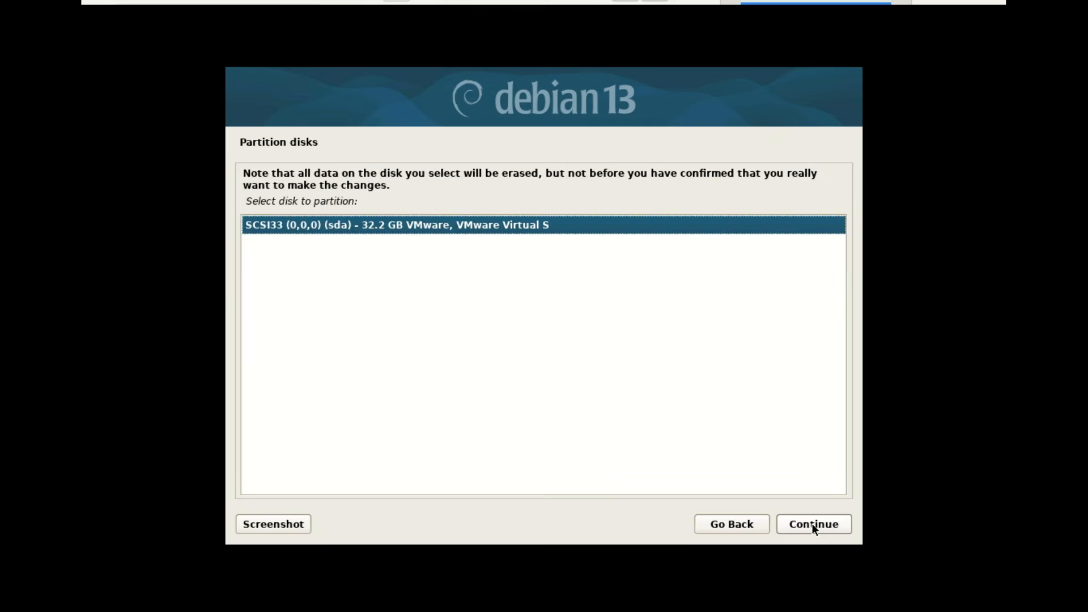
{"action": "left_click", "coordinate": [815, 527]}
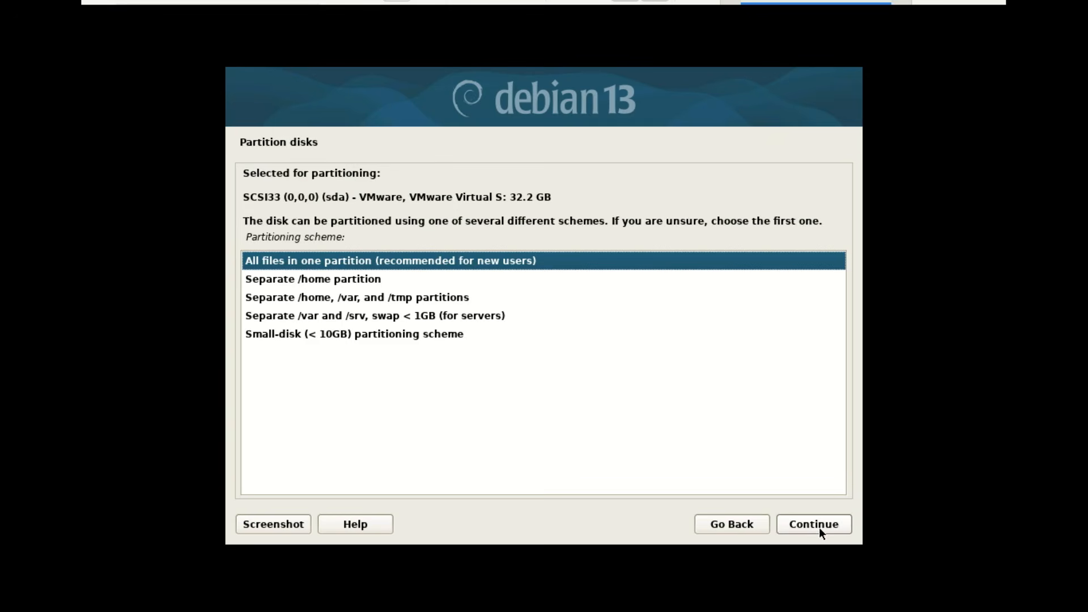
{"action": "left_click", "coordinate": [821, 530]}
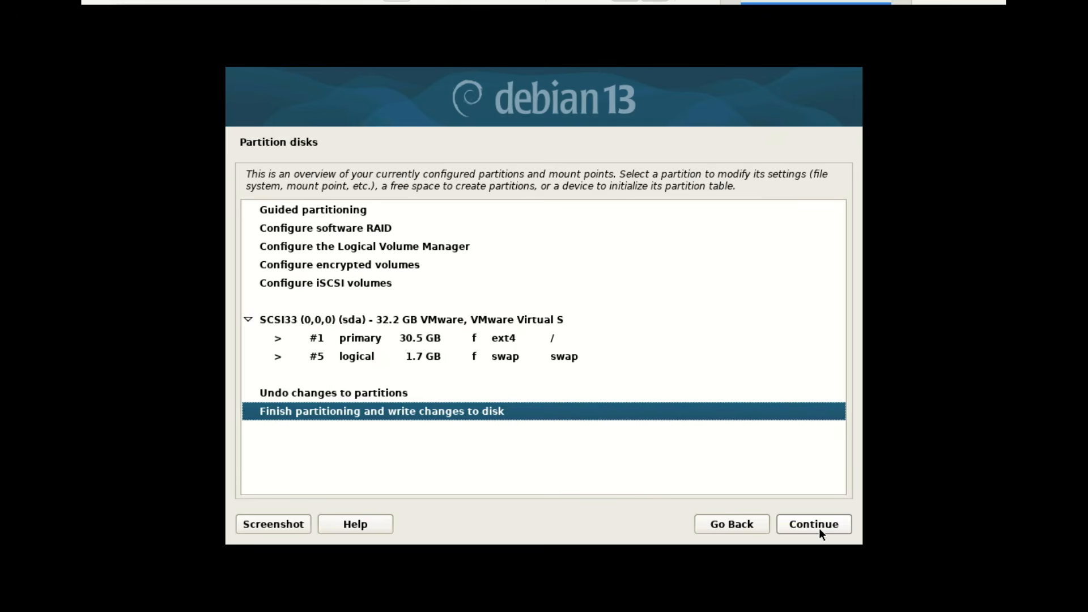
{"action": "left_click", "coordinate": [821, 533]}
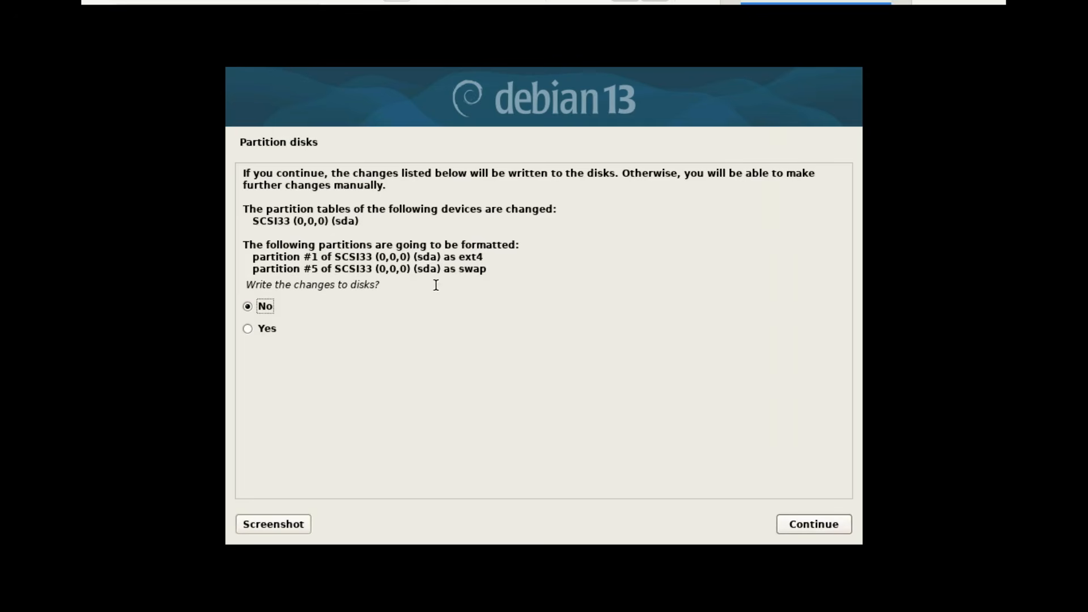
{"action": "left_click", "coordinate": [249, 330]}
{"action": "left_click", "coordinate": [806, 524]}
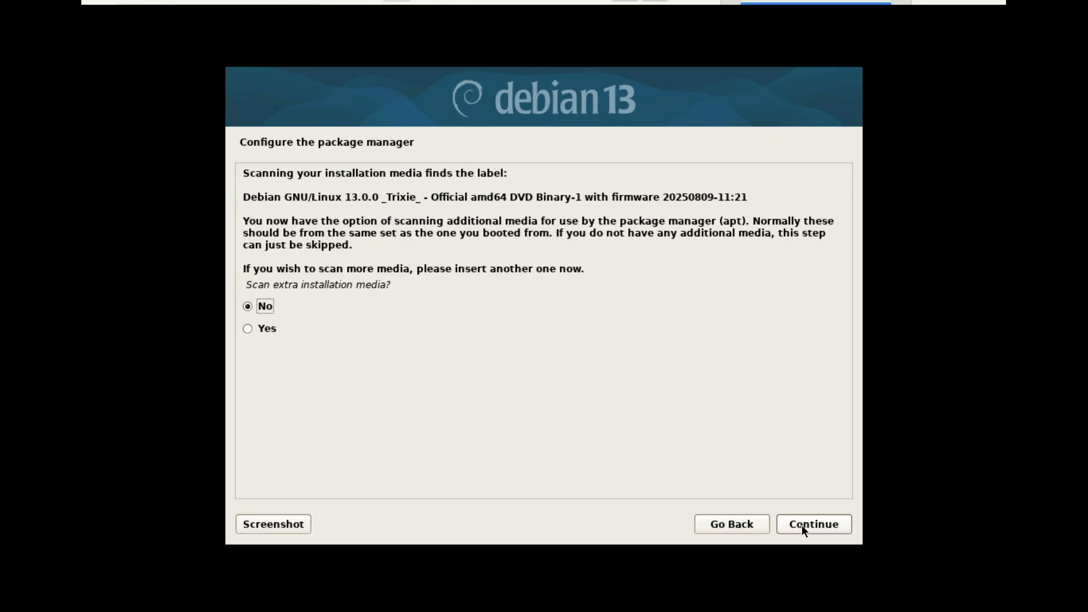
Skip scanning extra media and configure the United States network mirror deb.debian.org without an HTTP proxy
{"action": "left_click", "coordinate": [801, 525]}
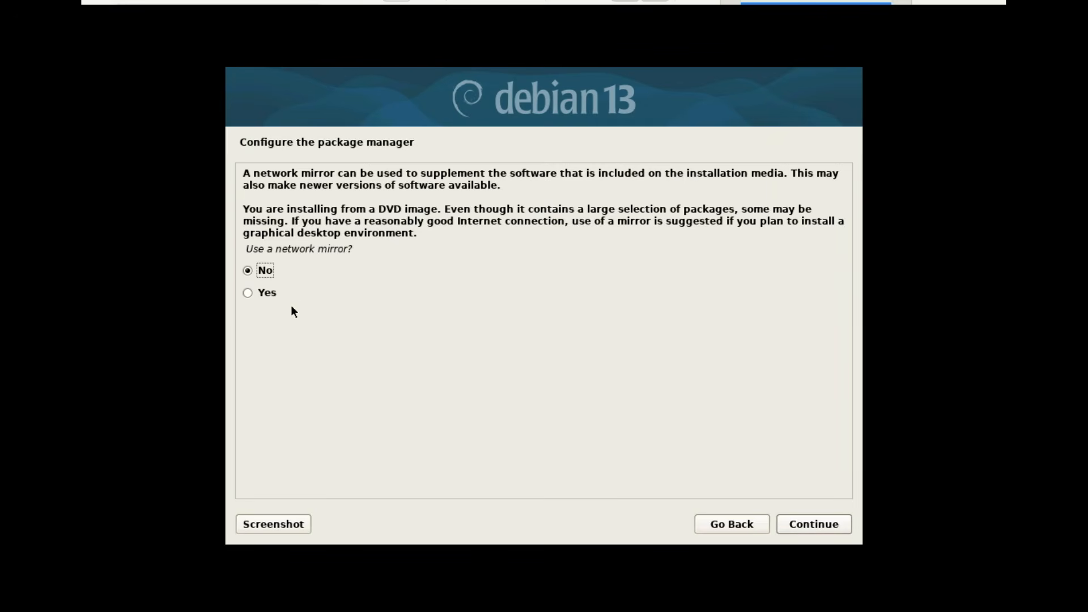
{"action": "left_click", "coordinate": [248, 294]}
{"action": "left_click", "coordinate": [811, 523]}
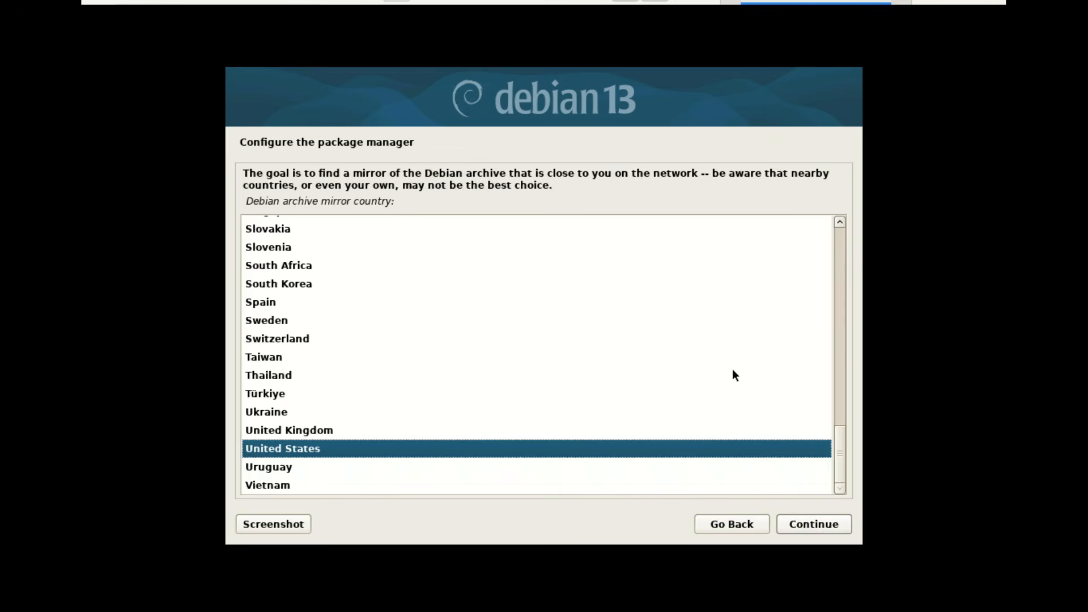
{"action": "left_click", "coordinate": [809, 524]}
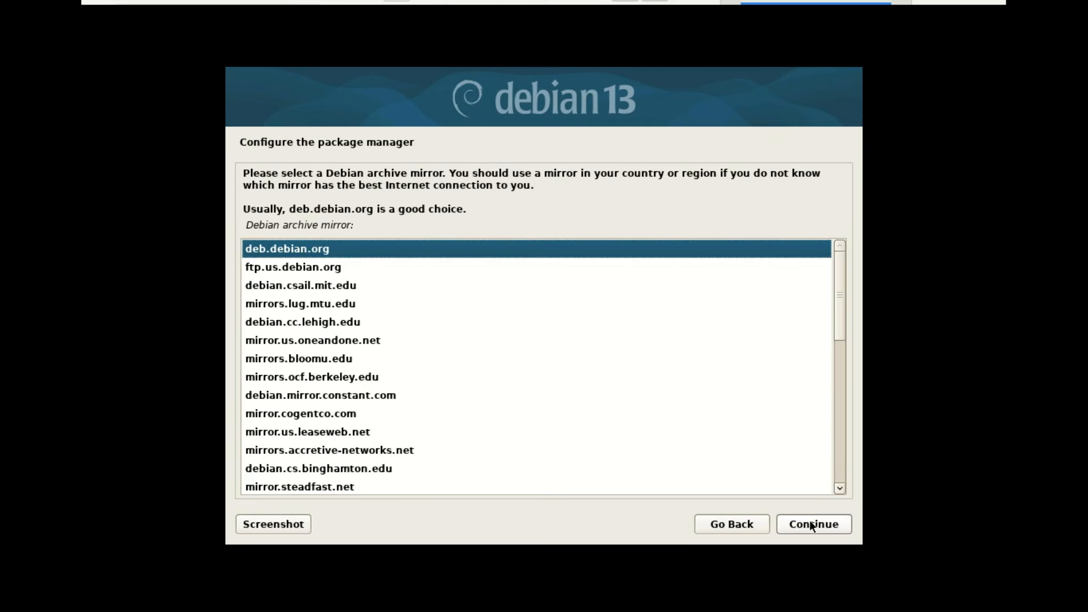
{"action": "left_click", "coordinate": [811, 525]}
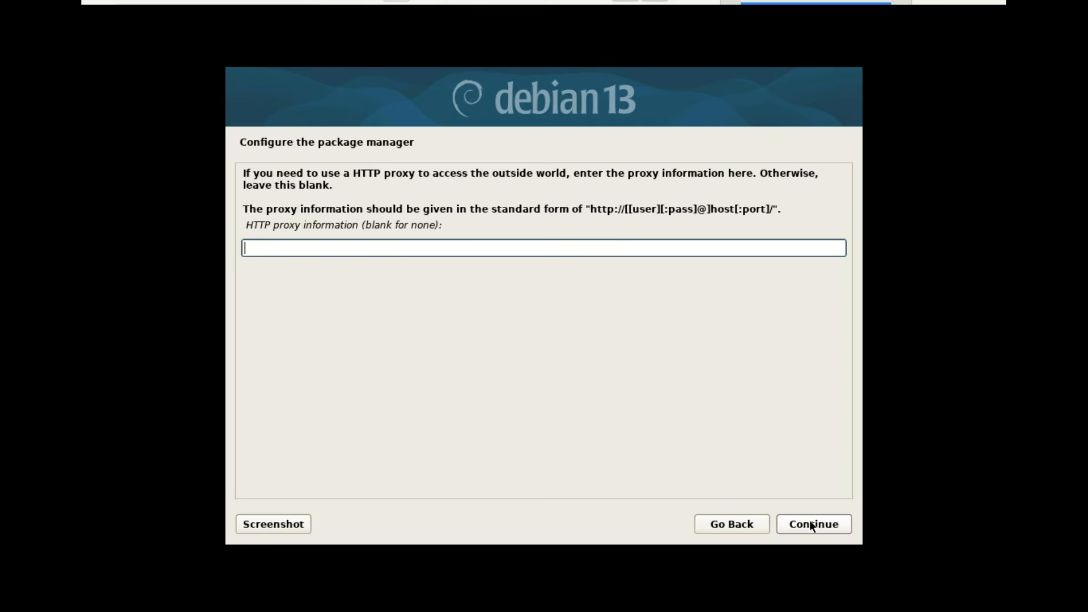
{"action": "left_click", "coordinate": [810, 524]}
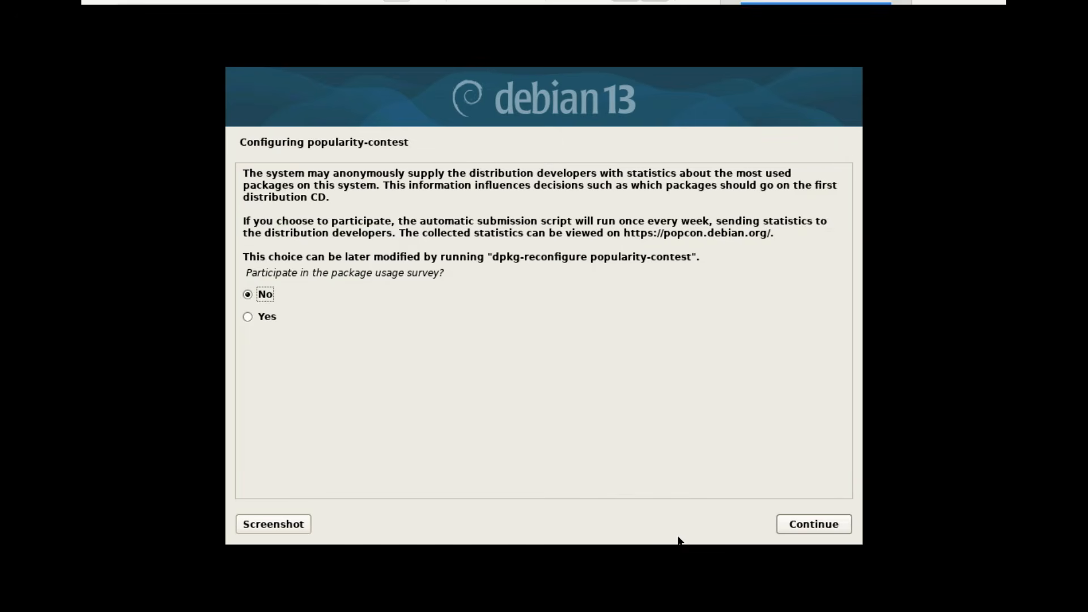
Decline the package usage survey and install the Cinnamon desktop instead of GNOME, keeping Debian desktop environment and standard system utilities selected
{"action": "key", "text": "Return"}
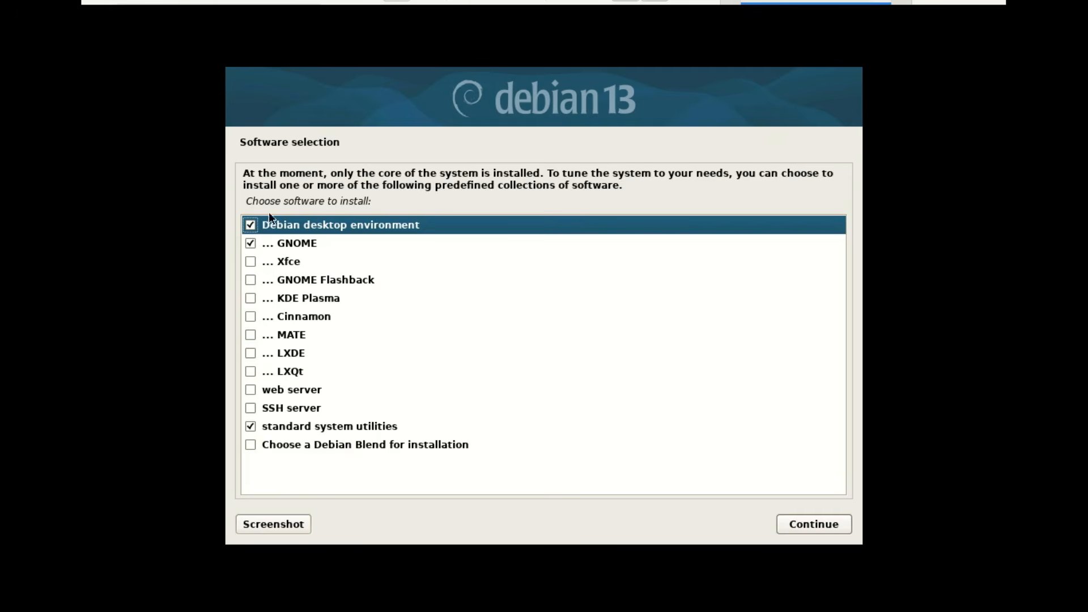
{"action": "left_click", "coordinate": [254, 244]}
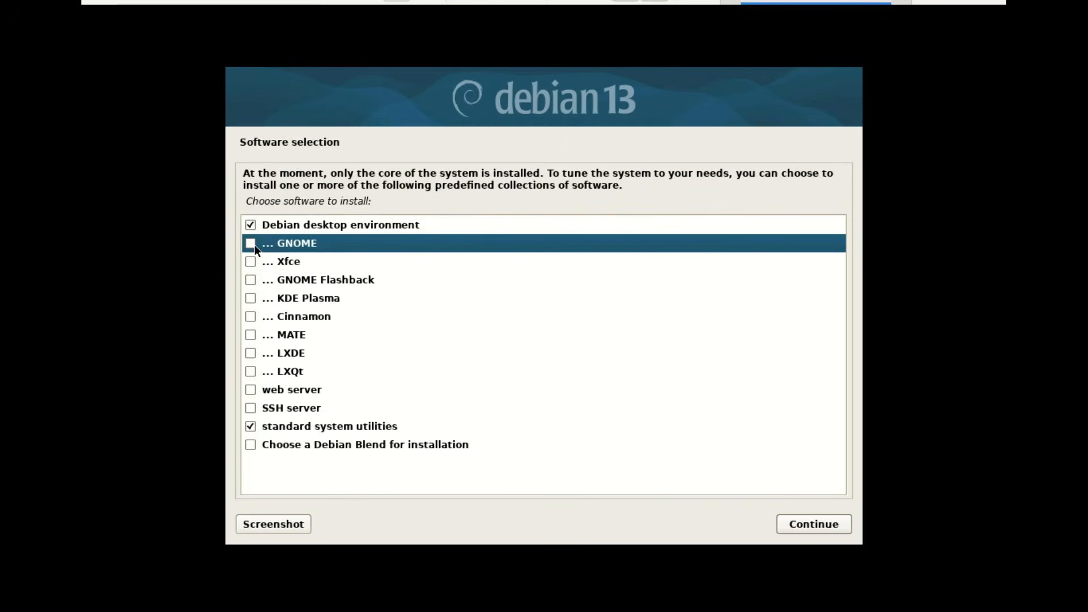
{"action": "left_click", "coordinate": [302, 261]}
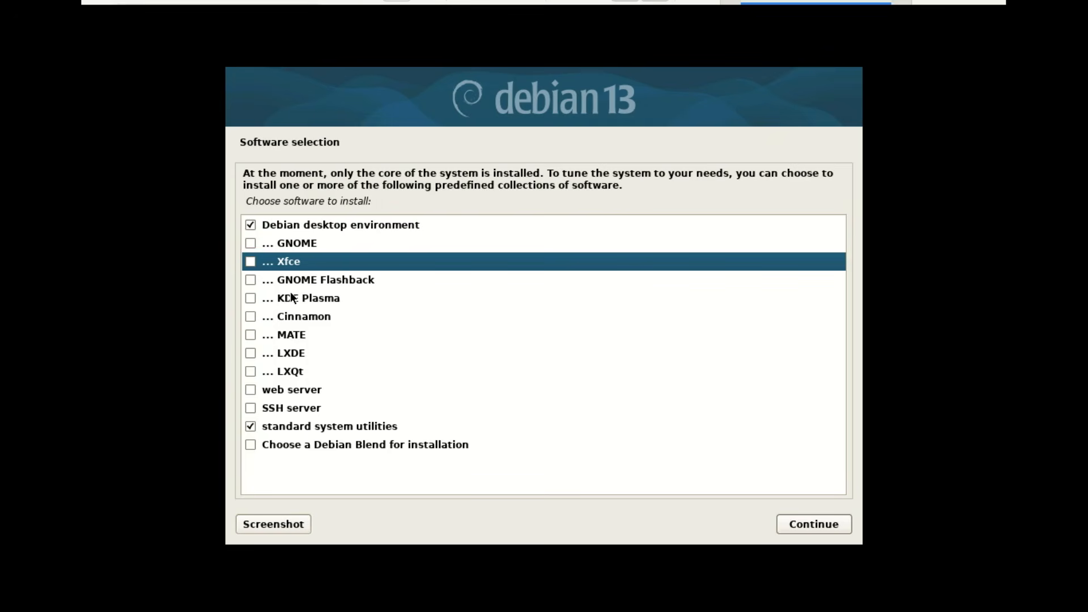
{"action": "left_click", "coordinate": [253, 301]}
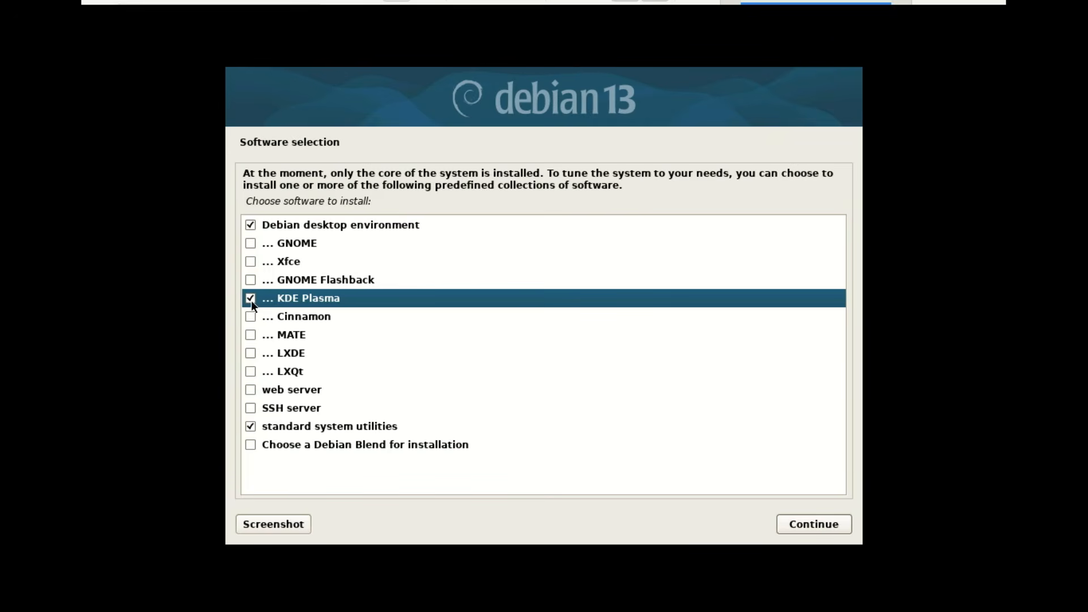
{"action": "left_click", "coordinate": [255, 263]}
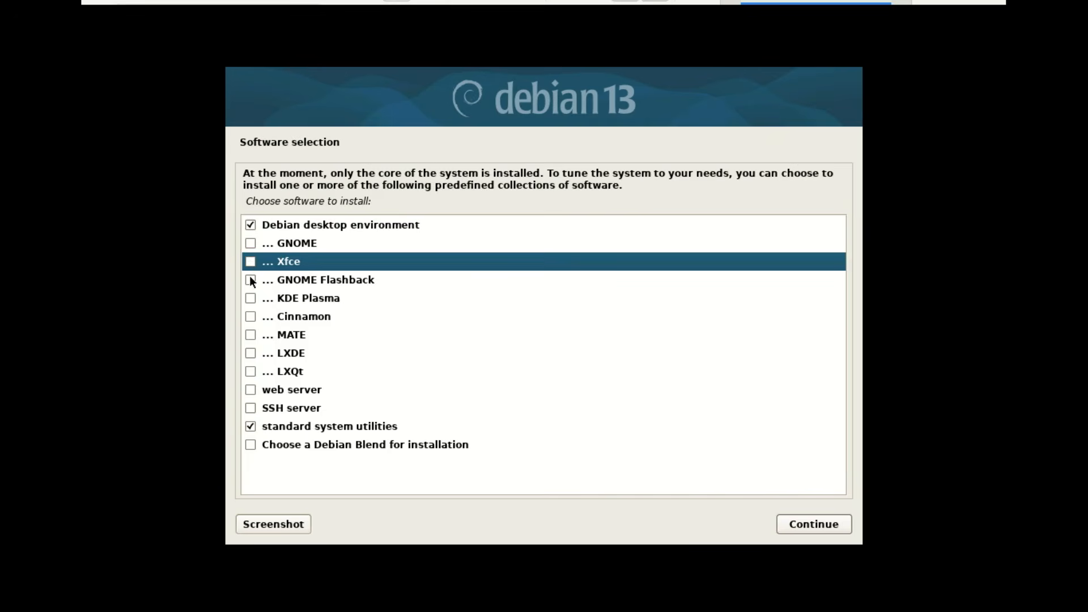
{"action": "left_click", "coordinate": [251, 317]}
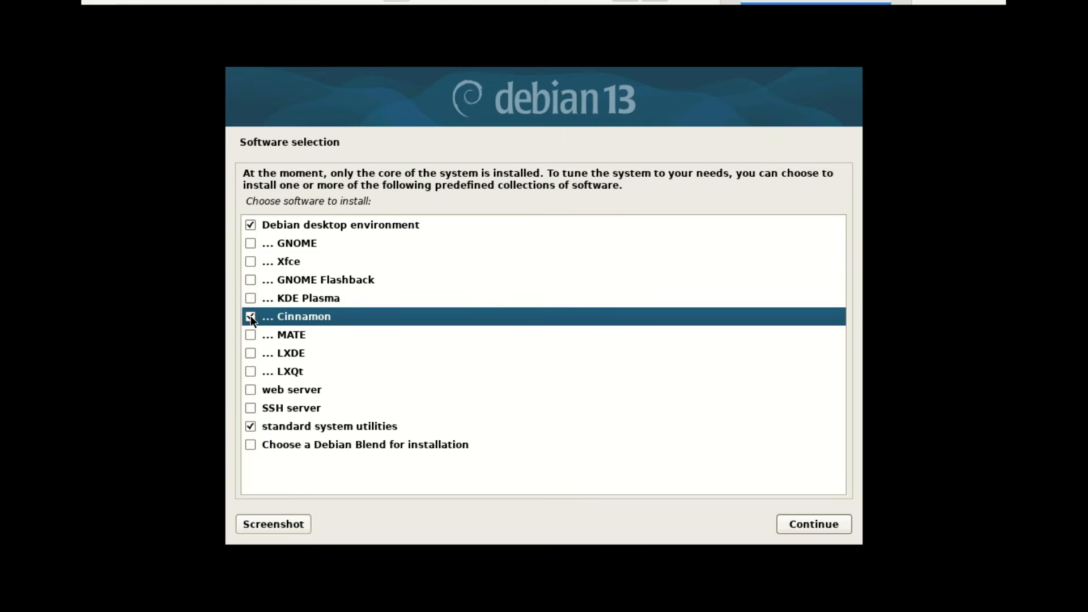
{"action": "left_click", "coordinate": [818, 524]}
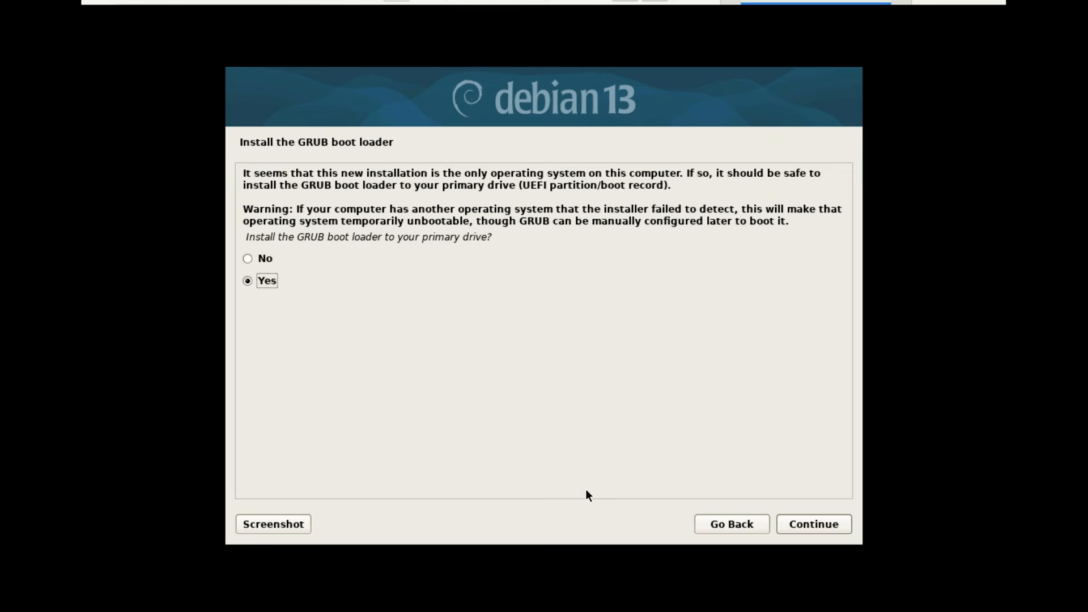
Install the GRUB boot loader on /dev/sda and reboot into the installed Debian GNU/Linux system
{"action": "left_click", "coordinate": [817, 524]}
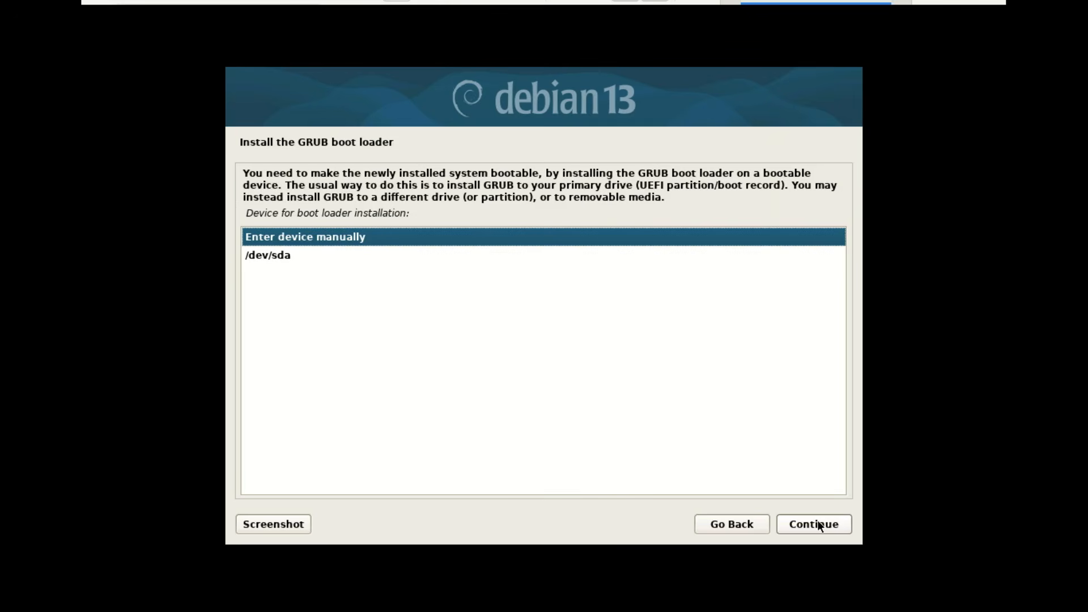
{"action": "left_click", "coordinate": [277, 254]}
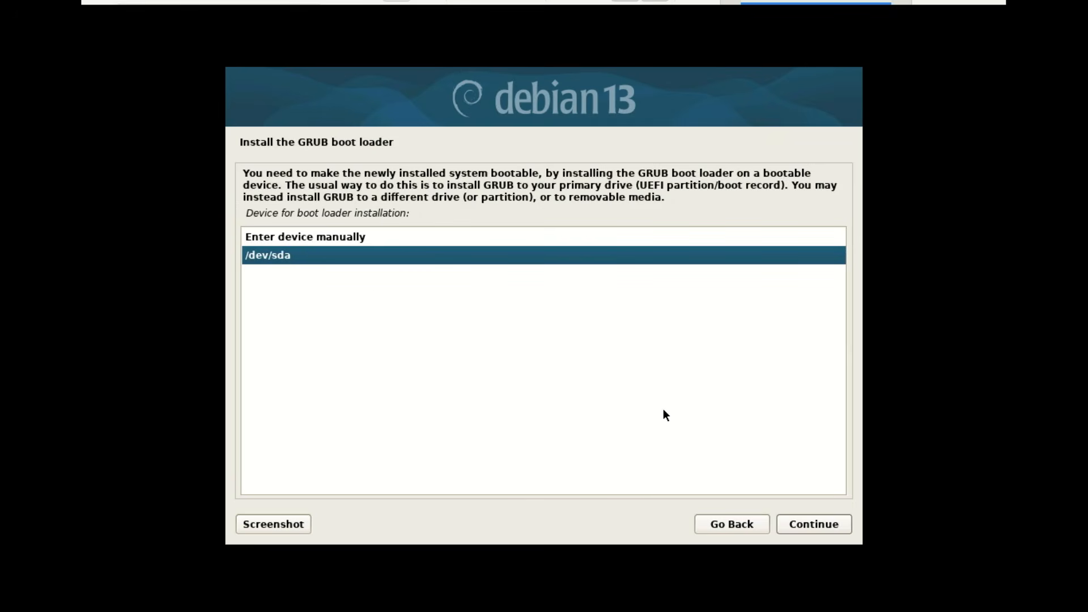
{"action": "left_click", "coordinate": [817, 525]}
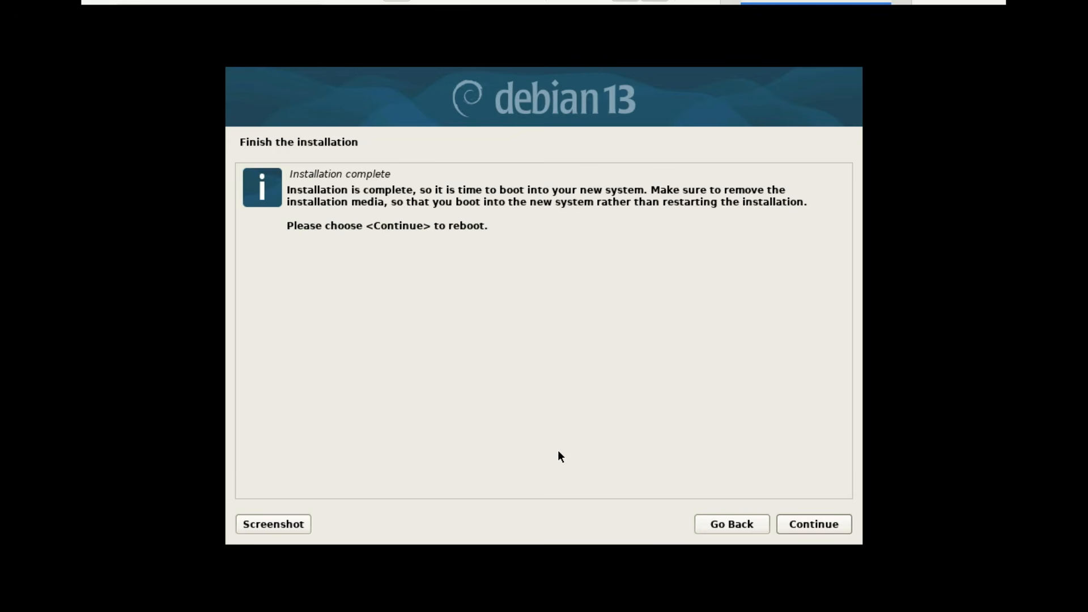
{"action": "left_click", "coordinate": [808, 523]}
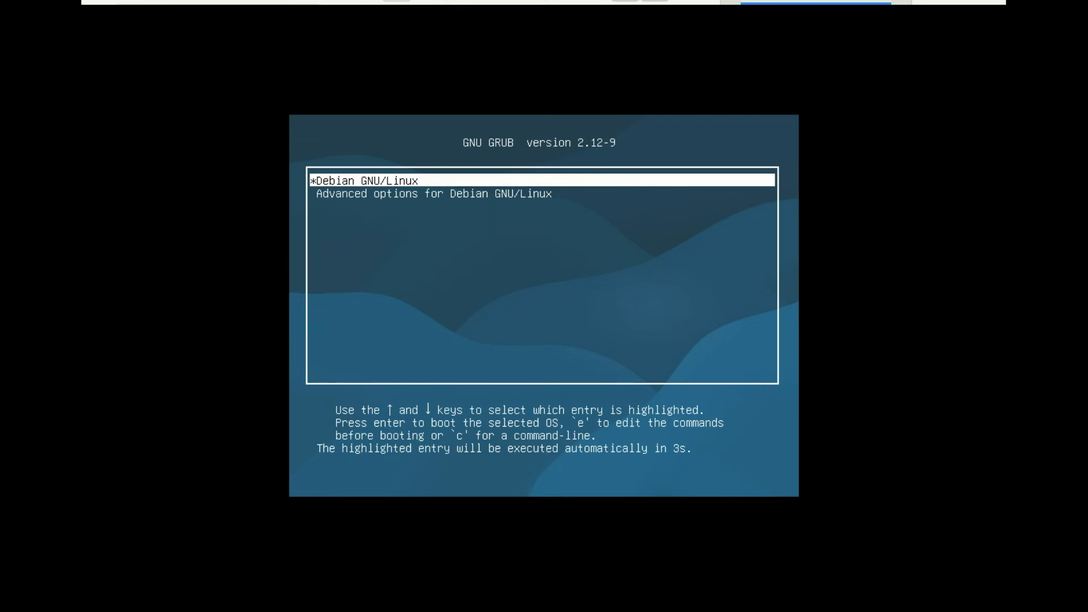
{"action": "key", "text": "Return"}
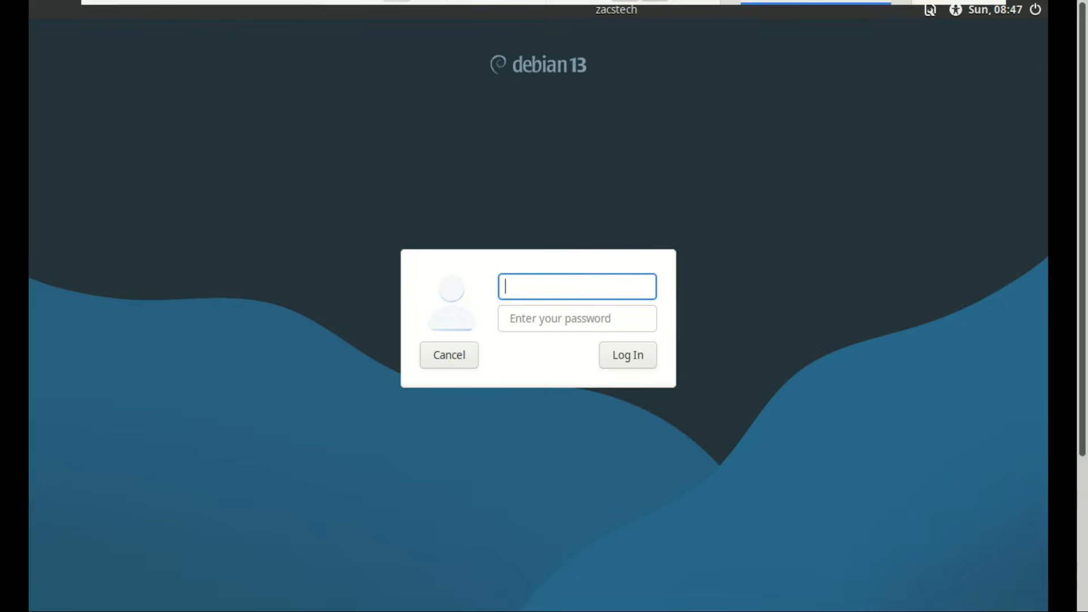
Log in to the desktop with the new user's account name and password
{"action": "type", "text": "zac"}
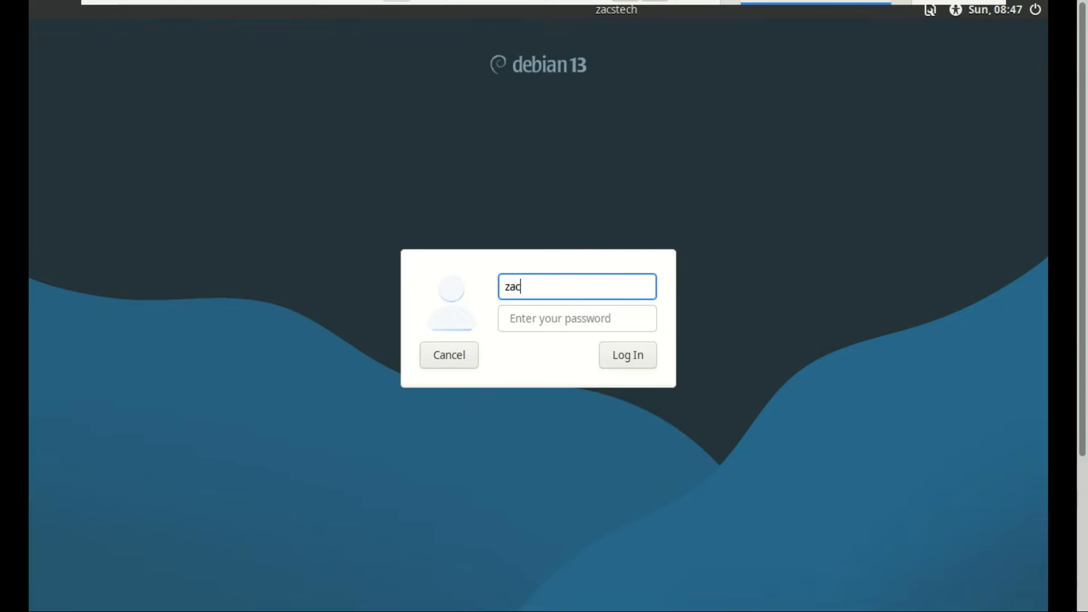
{"action": "right_click", "coordinate": [532, 293]}
{"action": "key", "text": "Escape"}
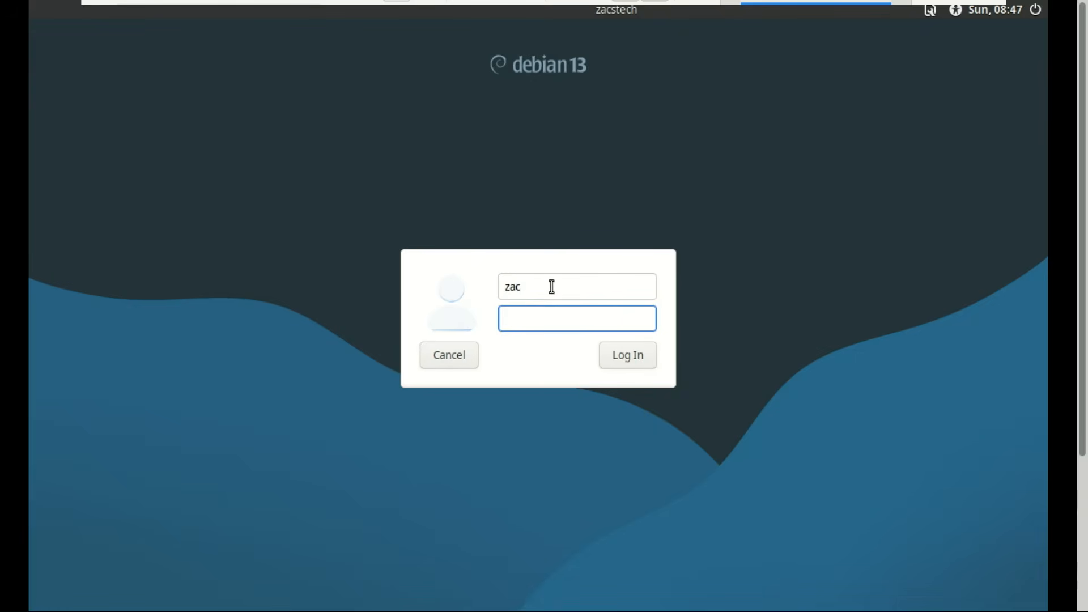
{"action": "left_click", "coordinate": [550, 286]}
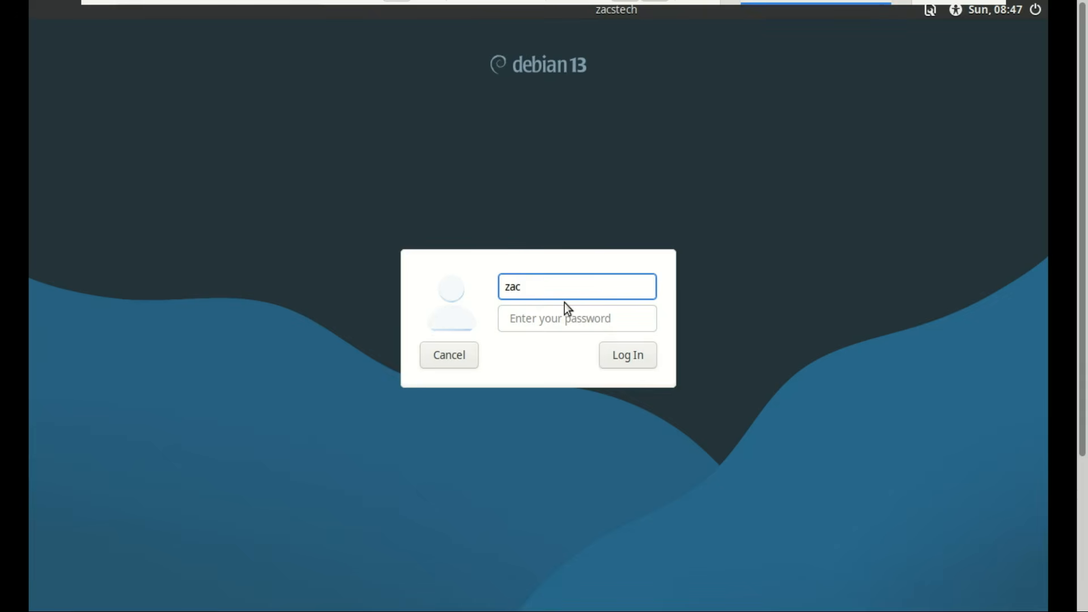
{"action": "type", "text": "k"}
{"action": "key", "text": "Tab"}
{"action": "key", "text": "Caps_Lock"}
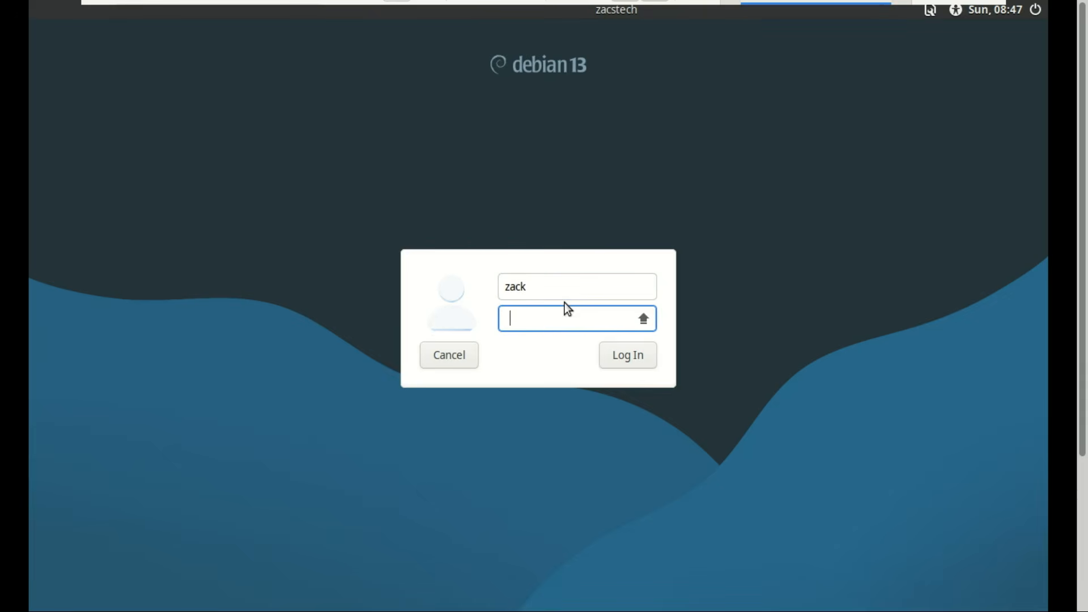
{"action": "type", "text": "•"}
{"action": "key", "text": "Caps_Lock"}
{"action": "type", "text": "•••••"}
{"action": "key", "text": "Return"}
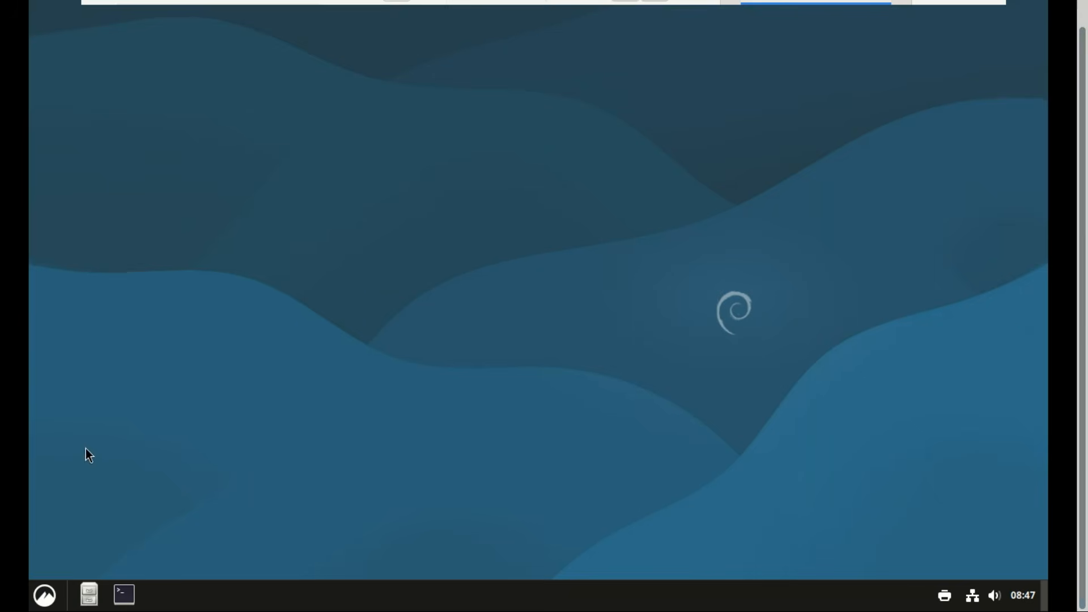
Open a terminal and try to run sudo apt update, authenticating with the user's password
{"action": "left_click", "coordinate": [45, 595]}
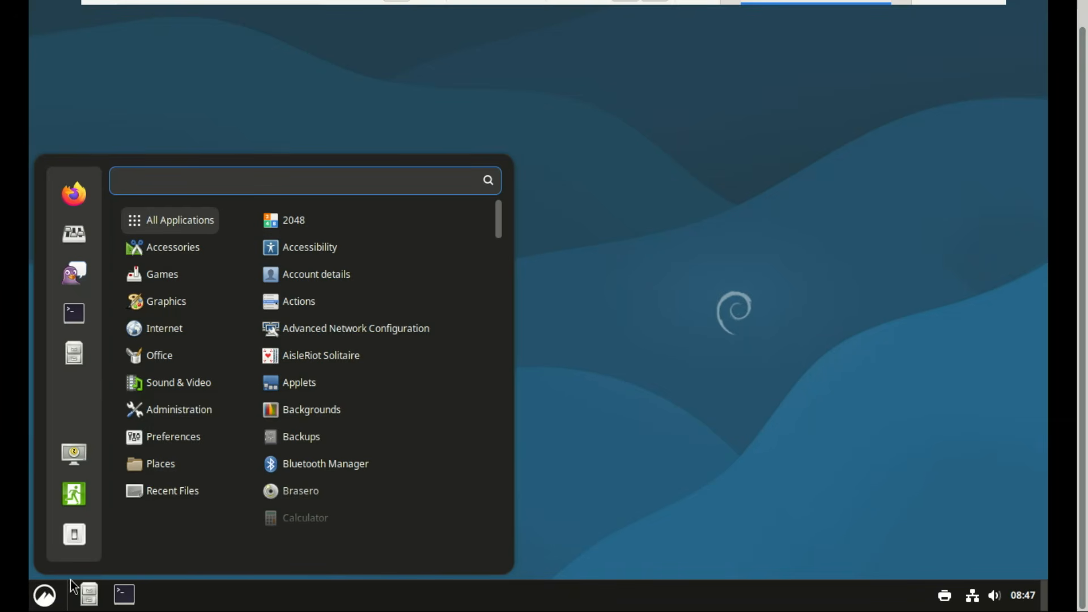
{"action": "mouse_move", "coordinate": [150, 234]}
{"action": "left_click", "coordinate": [88, 309]}
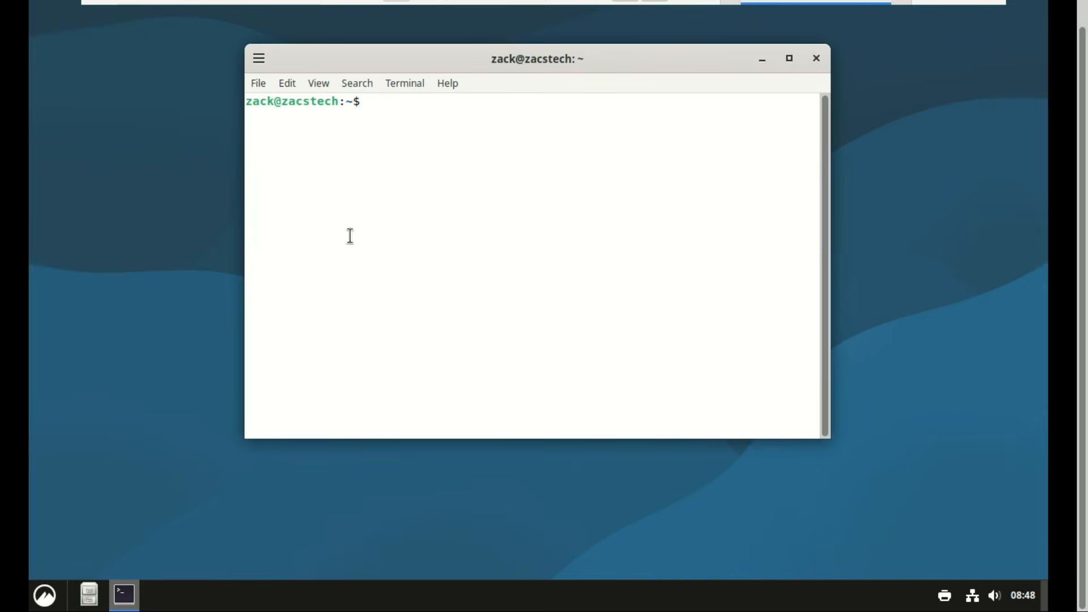
{"action": "type", "text": "su"}
{"action": "right_click", "coordinate": [361, 233]}
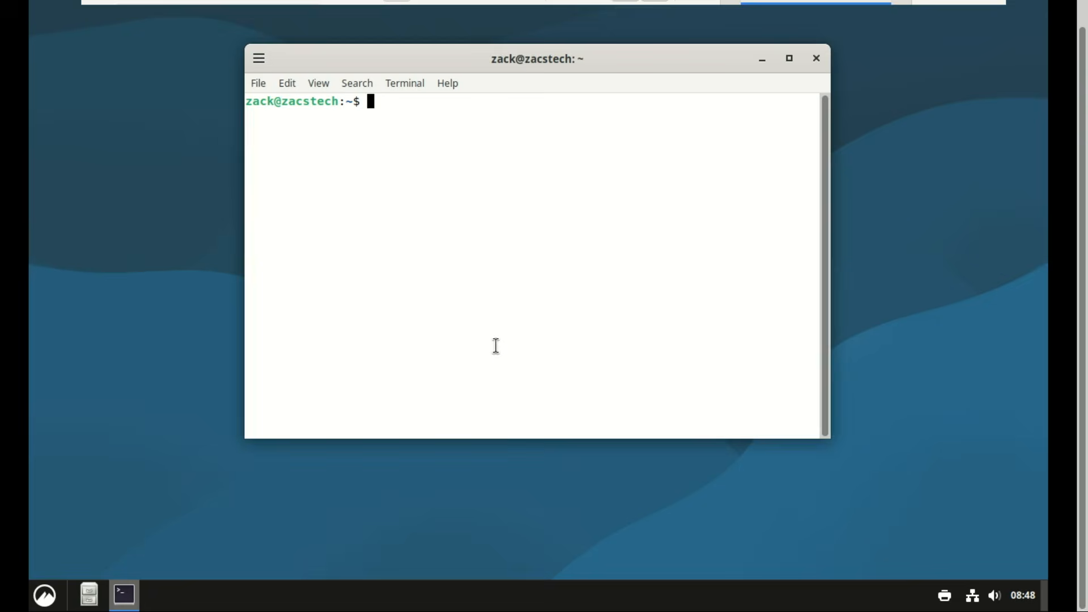
{"action": "type", "text": "sudo apt update"}
{"action": "key", "text": "Return"}
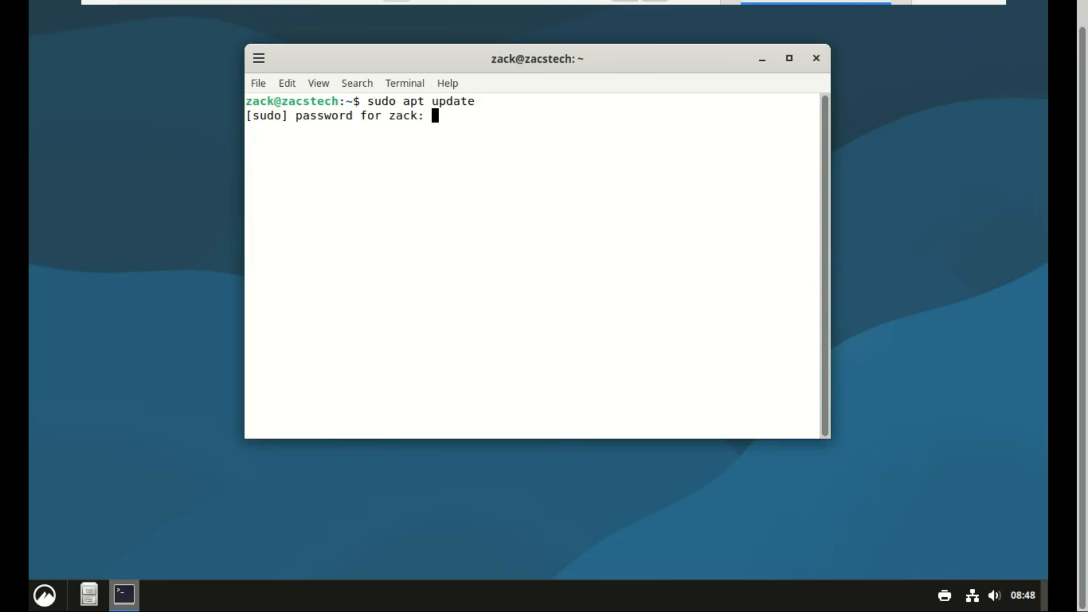
{"action": "key", "text": "Return"}
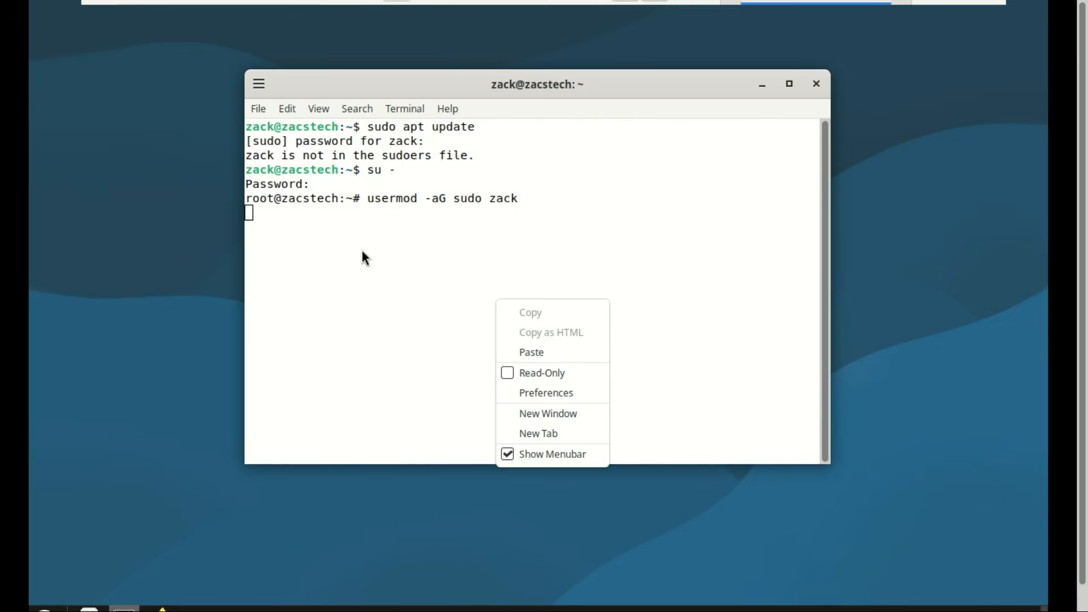
Clear the unexecuted usermod command from the root prompt
{"action": "key", "text": "Escape"}
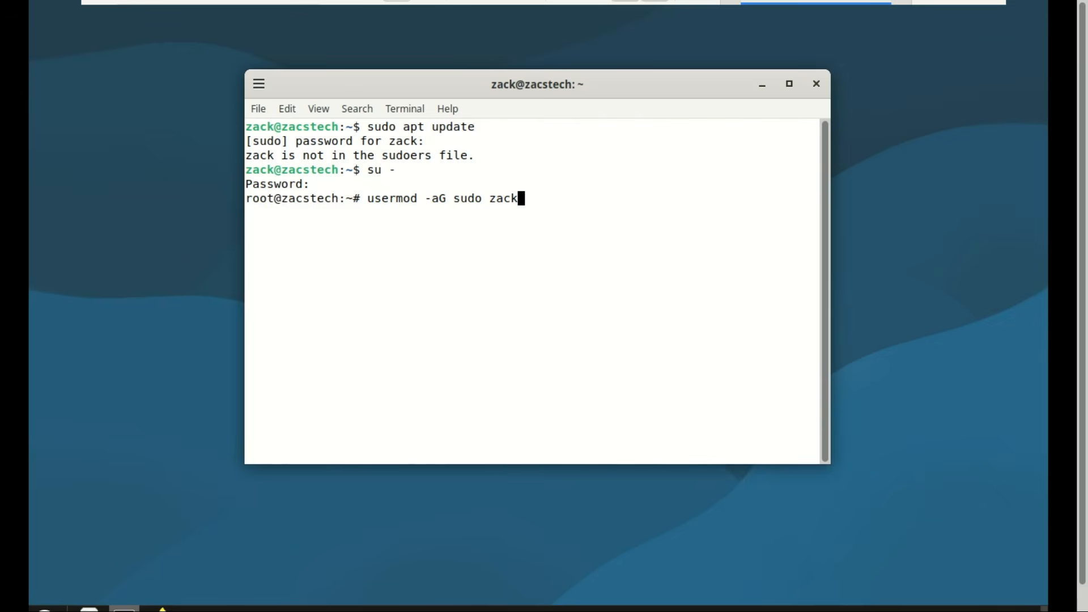
{"action": "key", "text": "BackSpace"}
{"action": "key", "text": "BackSpace"}
{"action": "key", "text": "BackSpace"}
{"action": "key", "text": "BackSpace"}
{"action": "key", "text": "BackSpace"}
{"action": "key", "text": "BackSpace"}
{"action": "key", "text": "BackSpace"}
{"action": "key", "text": "BackSpace"}
{"action": "key", "text": "BackSpace"}
{"action": "key", "text": "BackSpace"}
{"action": "key", "text": "BackSpace"}
{"action": "key", "text": "BackSpace"}
{"action": "key", "text": "BackSpace"}
{"action": "key", "text": "BackSpace"}
{"action": "key", "text": "BackSpace"}
{"action": "key", "text": "BackSpace"}
{"action": "key", "text": "BackSpace"}
{"action": "key", "text": "BackSpace"}
{"action": "key", "text": "BackSpace"}
{"action": "key", "text": "BackSpace"}
{"action": "key", "text": "BackSpace"}
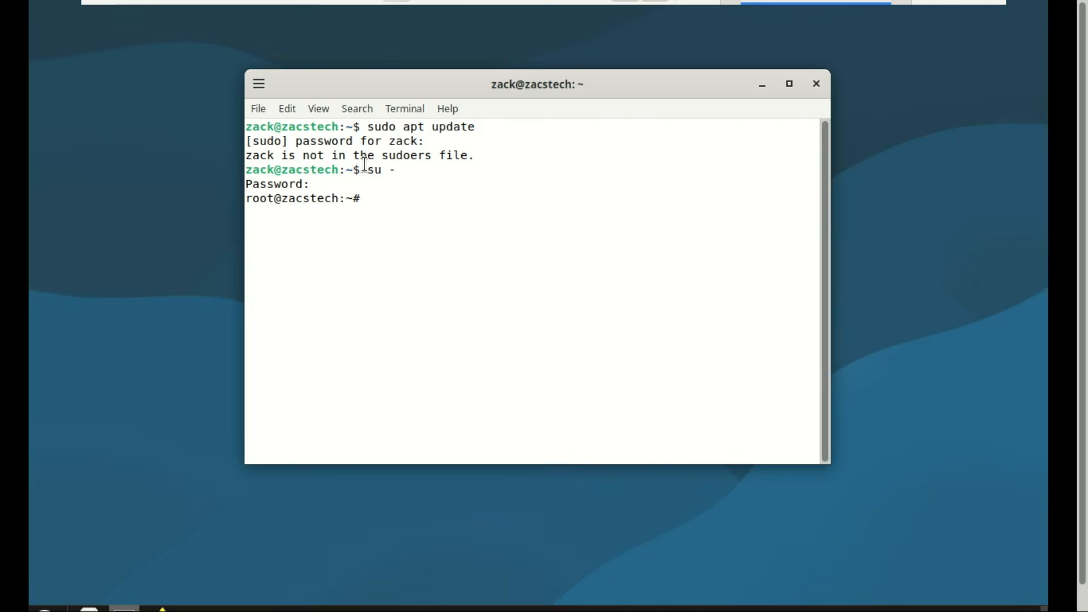
Add the user account to the sudo group as root with usermod -aG sudo
{"action": "left_click_drag", "start_coordinate": [365, 165], "coordinate": [403, 170]}
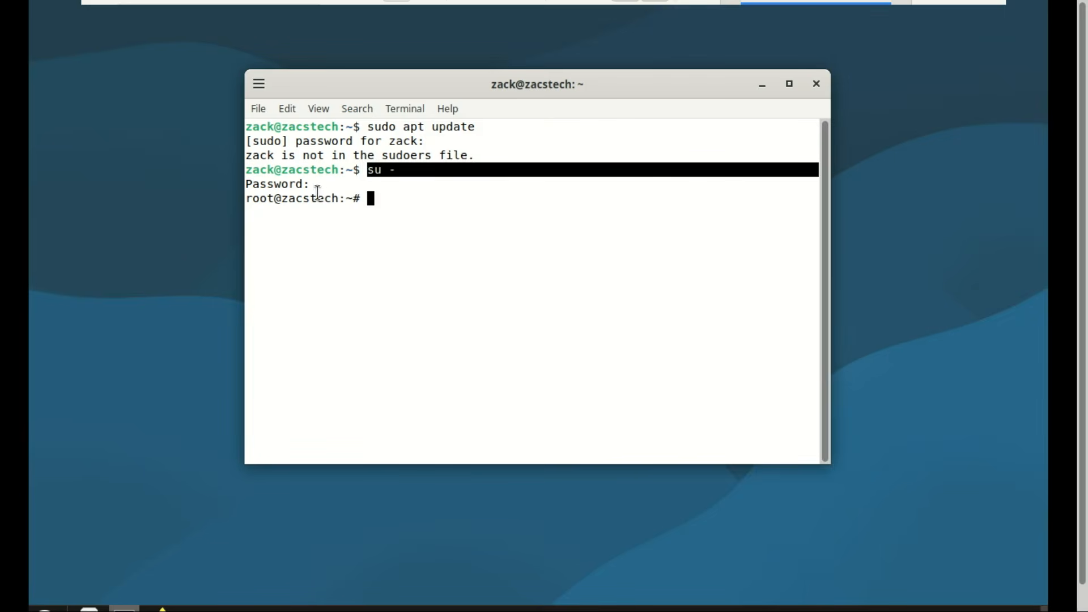
{"action": "left_click_drag", "start_coordinate": [311, 184], "coordinate": [347, 187]}
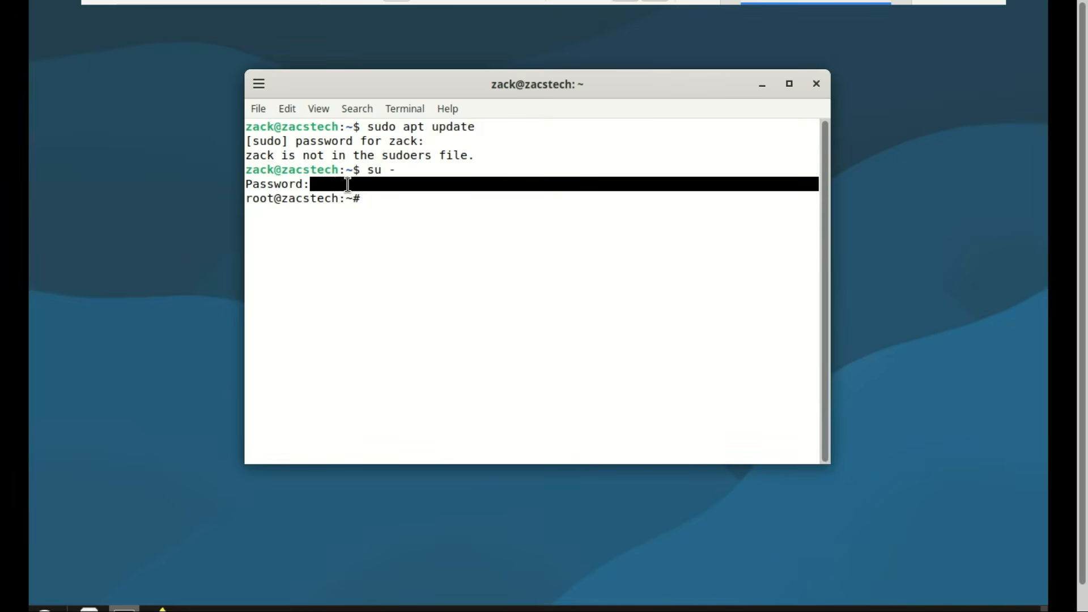
{"action": "left_click", "coordinate": [382, 197]}
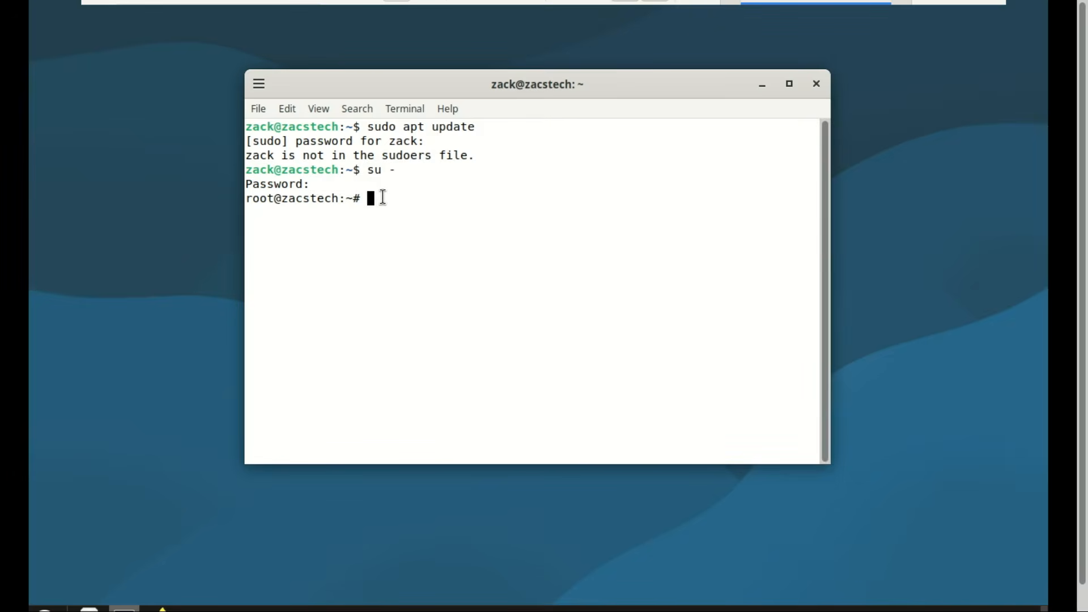
{"action": "right_click", "coordinate": [383, 197]}
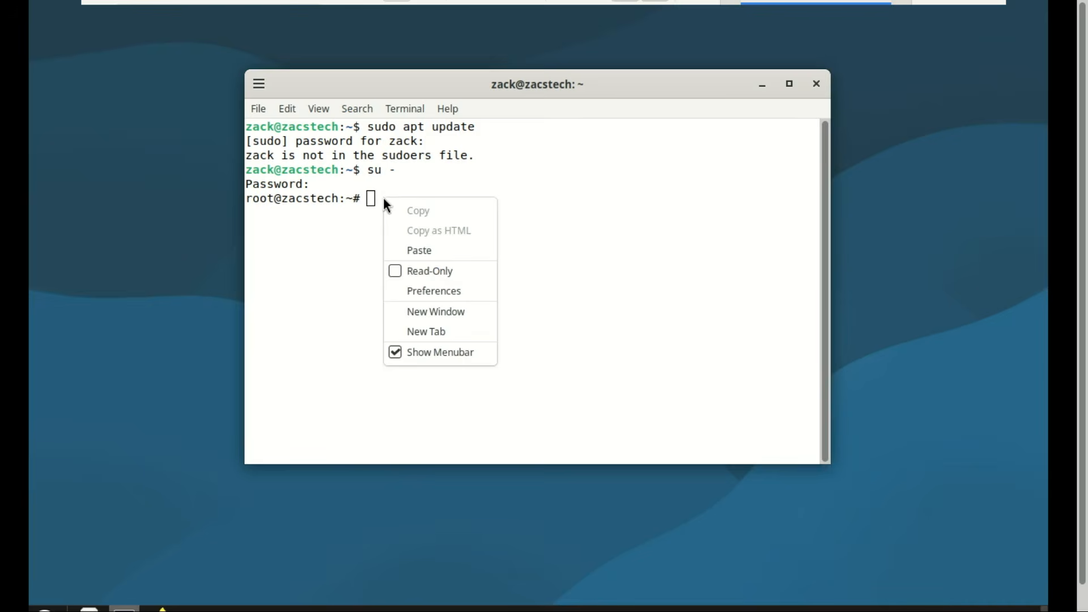
{"action": "left_click", "coordinate": [418, 248]}
{"action": "key", "text": "Return"}
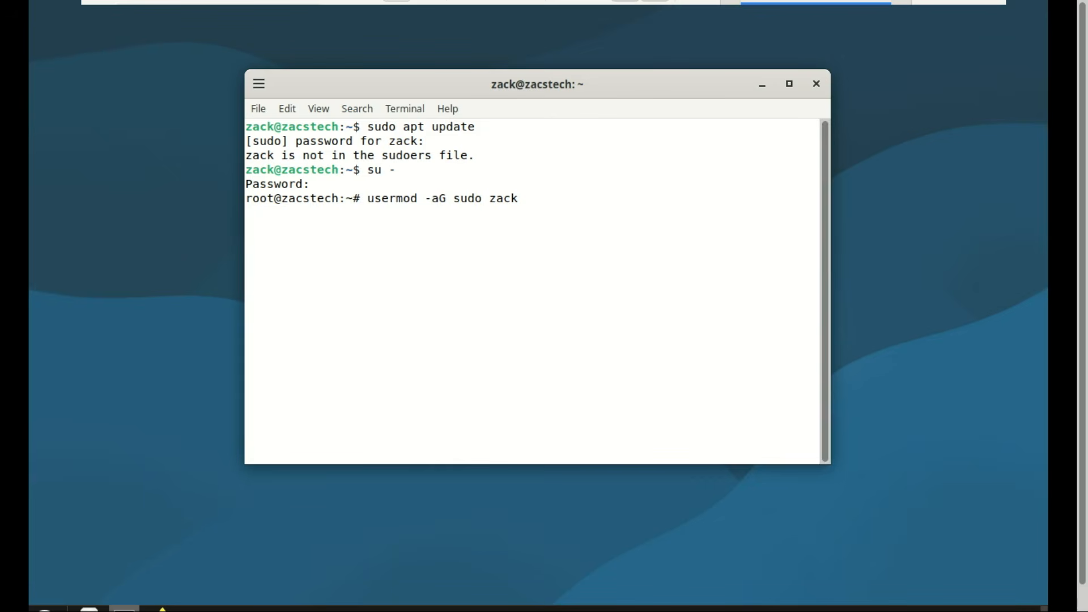
List the user account's group memberships with the groups command and check for sudo
{"action": "type", "text": "groups zack"}
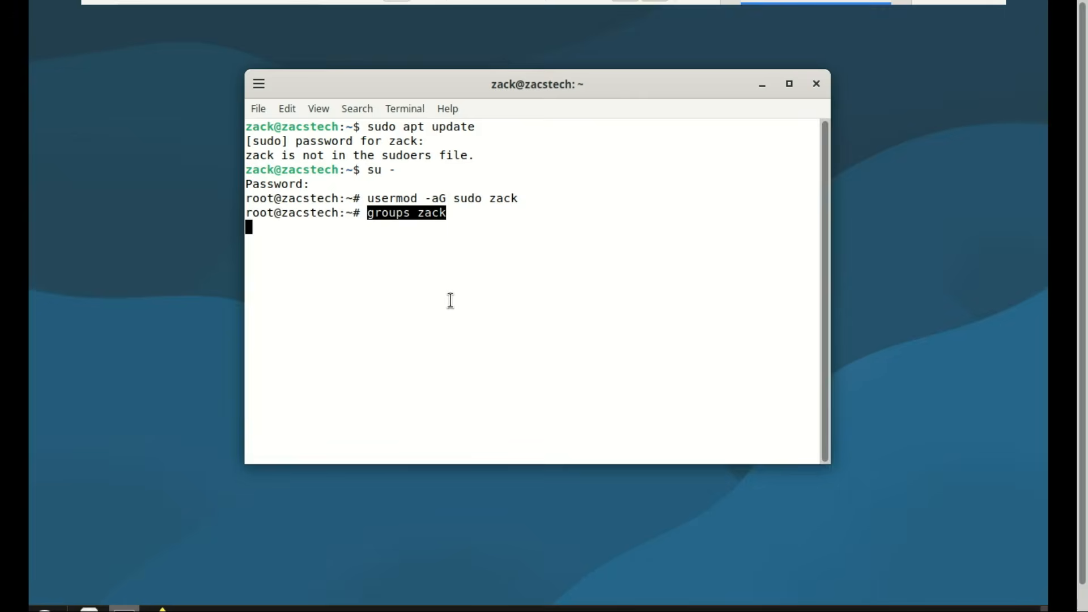
{"action": "key", "text": "Return"}
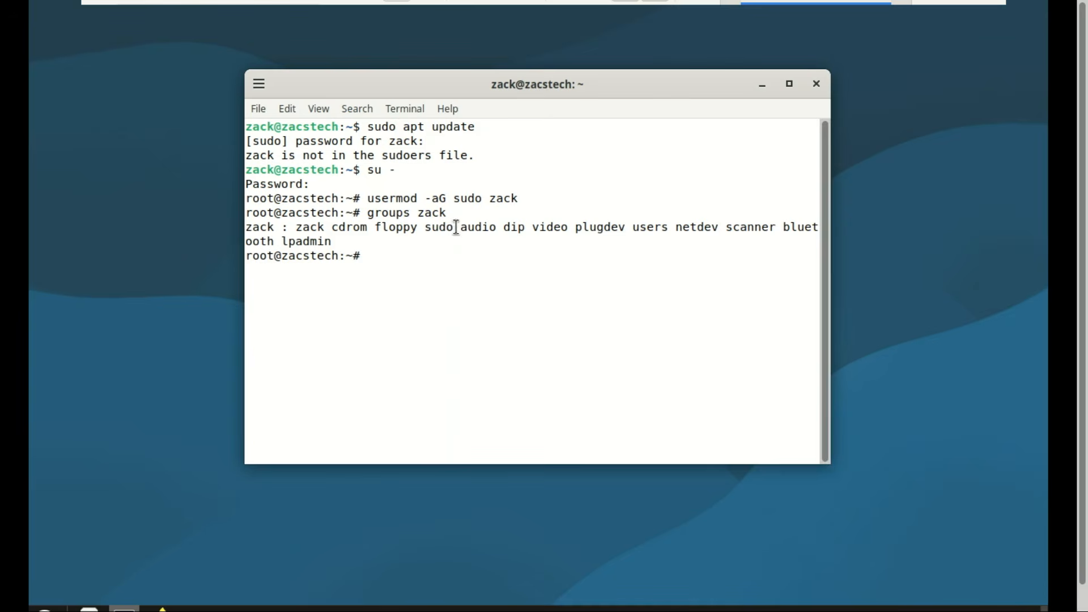
{"action": "left_click_drag", "start_coordinate": [454, 227], "coordinate": [424, 227]}
{"action": "scroll", "coordinate": [1004, 263], "scroll_direction": "down", "scroll_amount": 1}
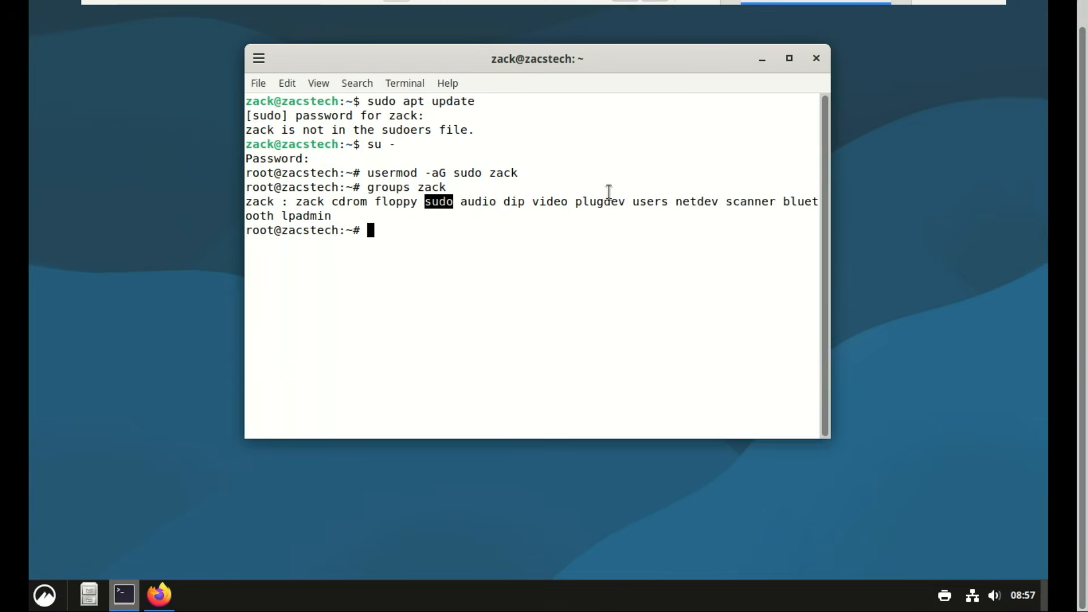
Run newgrp sudo at the root prompt and exit that group shell
{"action": "scroll", "coordinate": [397, 269], "scroll_direction": "up", "scroll_amount": 1}
{"action": "right_click", "coordinate": [397, 271]}
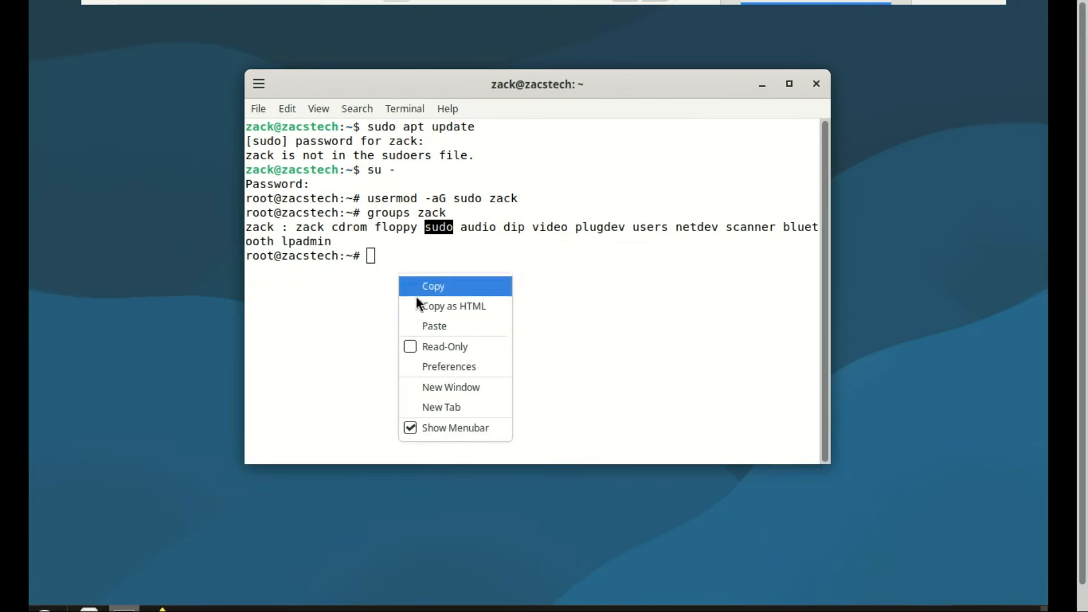
{"action": "left_click", "coordinate": [432, 327]}
{"action": "key", "text": "Return"}
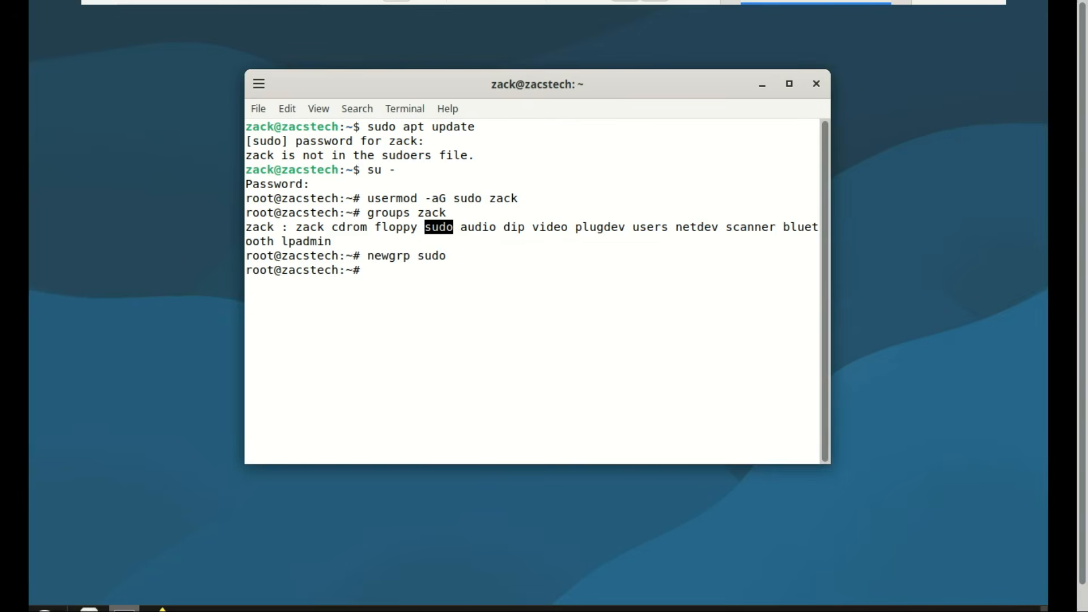
{"action": "type", "text": "exit"}
{"action": "key", "text": "Return"}
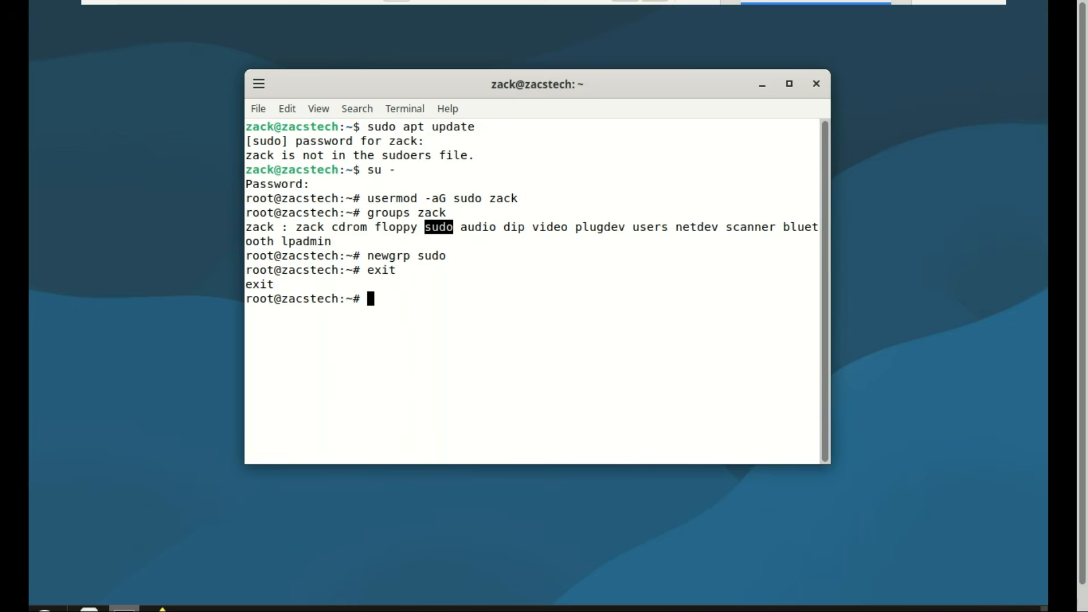
Switch from root to the regular user account with su and clear the terminal output
{"action": "type", "text": "su zack"}
{"action": "key", "text": "Return"}
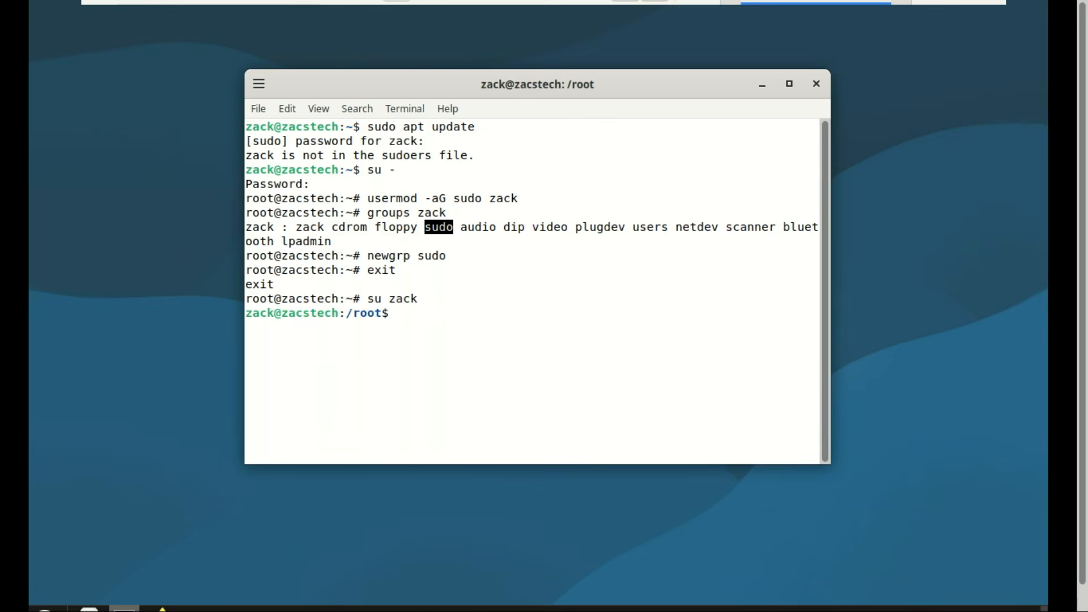
{"action": "type", "text": "clear"}
{"action": "key", "text": "Return"}
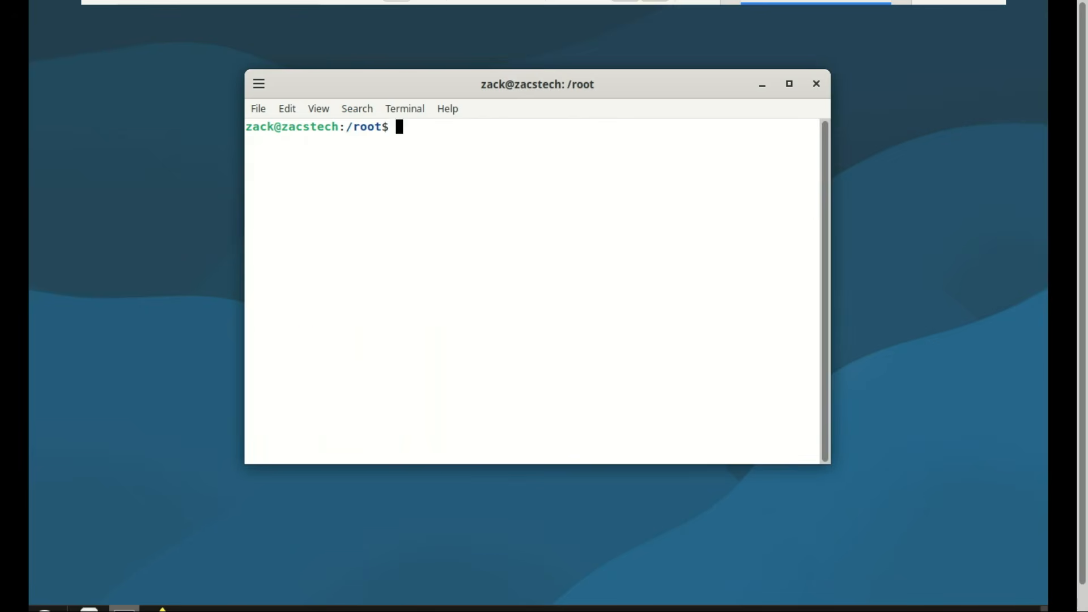
Run sudo apt update as the regular user, entering the account password for sudo
{"action": "type", "text": "sudo apt"}
{"action": "left_click_drag", "start_coordinate": [1083, 306], "coordinate": [1083, 334]}
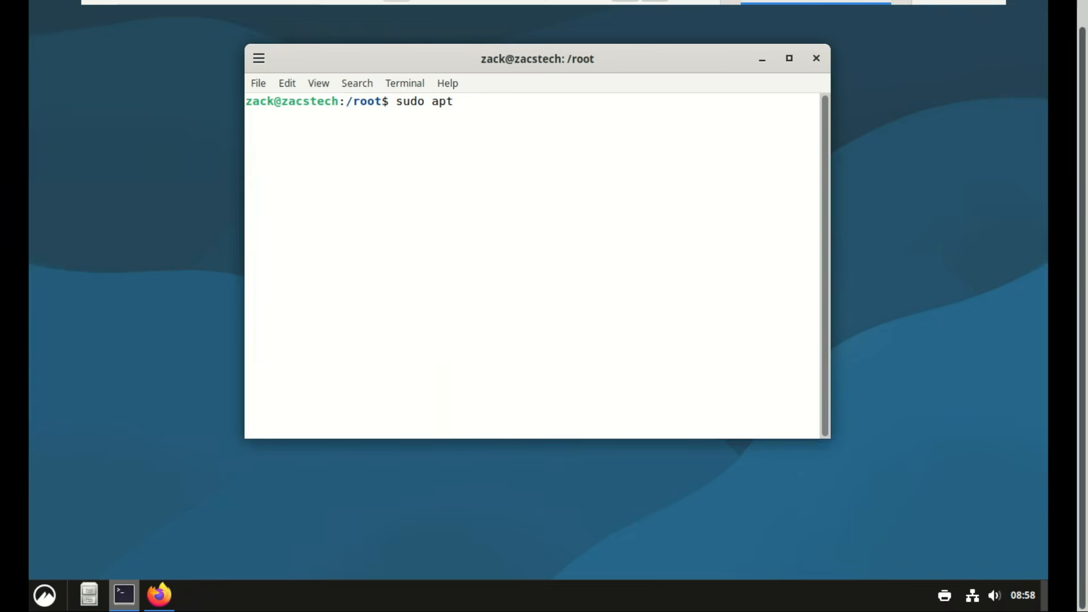
{"action": "type", "text": "update"}
{"action": "key", "text": "Return"}
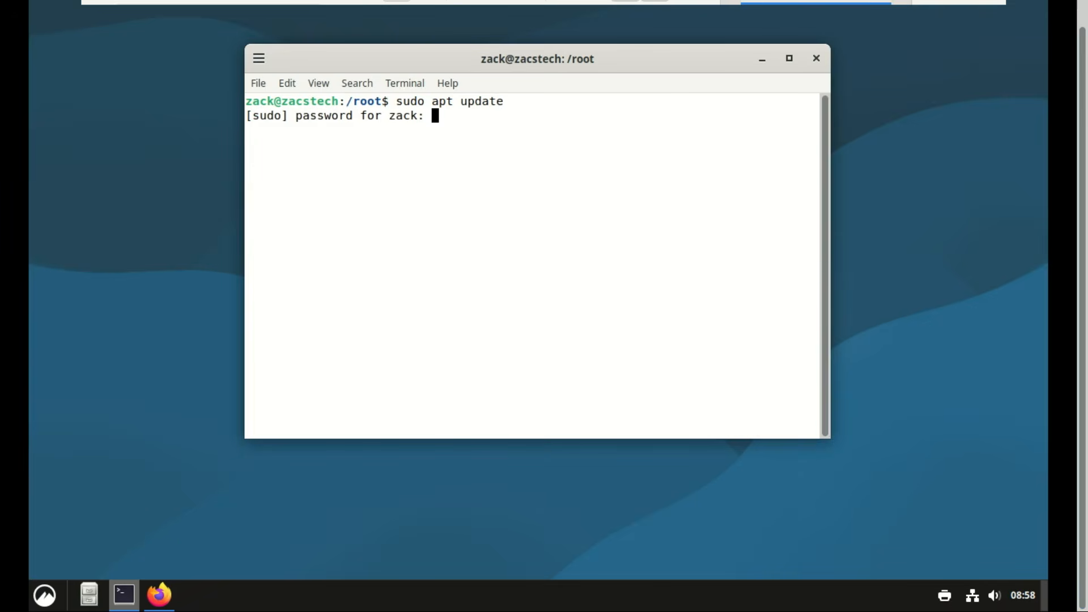
{"action": "key", "text": "Return"}
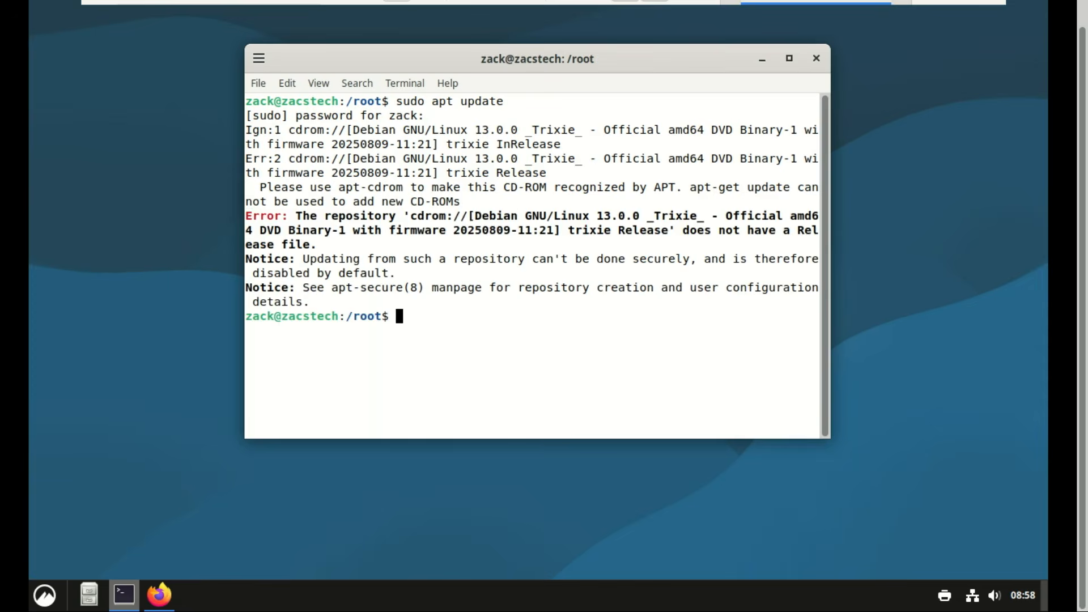
Maximize the terminal window and open /etc/apt/sources.list in nano with sudo
{"action": "left_click", "coordinate": [789, 58]}
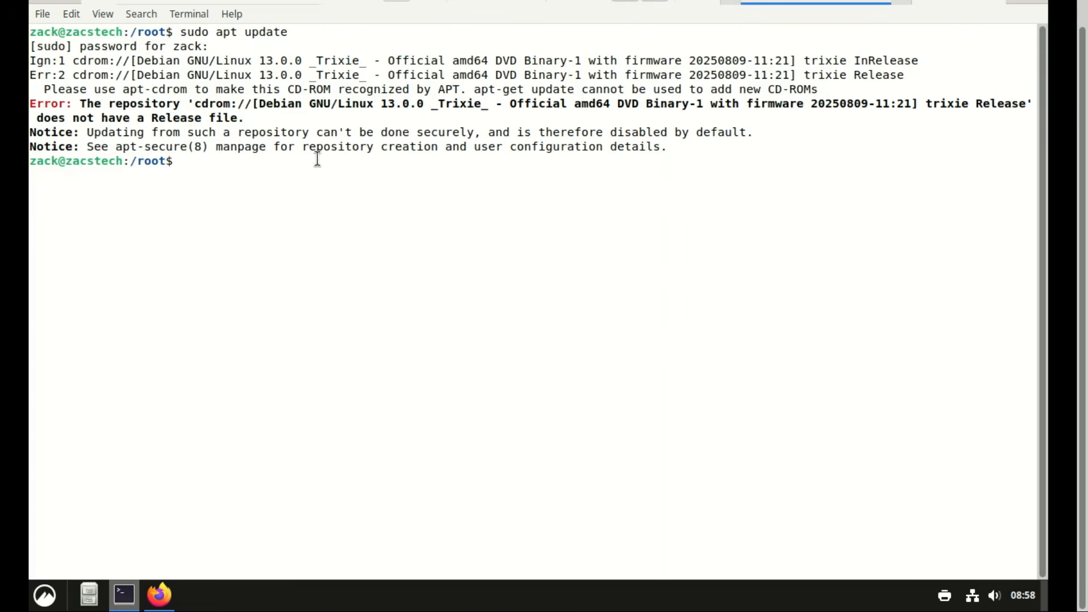
{"action": "type", "text": "sudo nano /etc/apt/sources.list"}
{"action": "key", "text": "Return"}
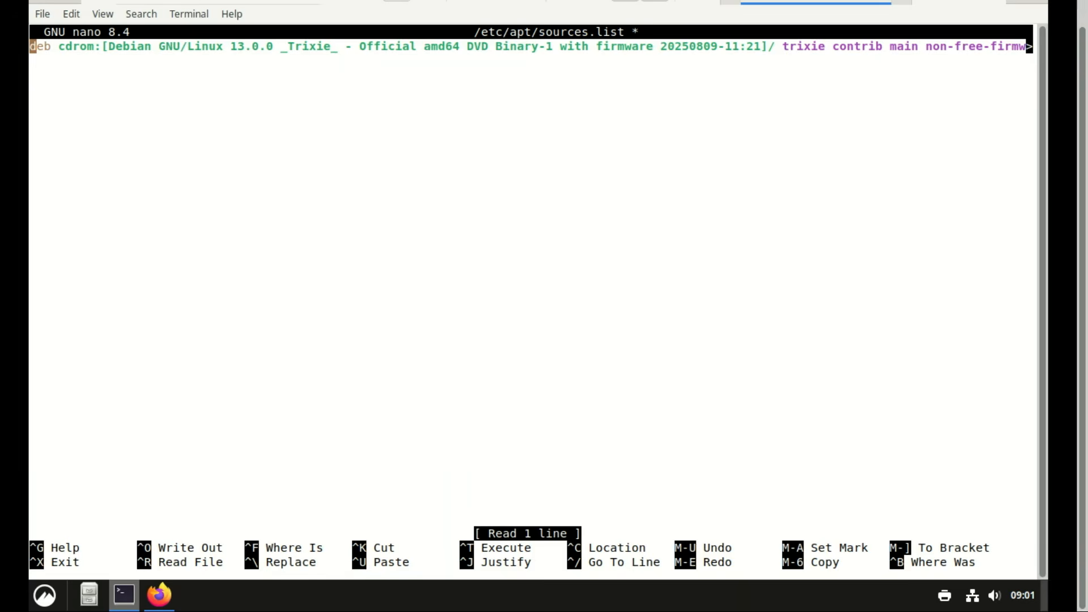
Delete the entire cdrom repository line from /etc/apt/sources.list, then save the file under the same name and exit nano
{"action": "key", "text": "Delete"}
{"action": "key", "text": "Delete"}
{"action": "key", "text": "Delete"}
{"action": "key", "text": "Delete"}
{"action": "key", "text": "Delete"}
{"action": "key", "text": "Delete"}
{"action": "key", "text": "Delete"}
{"action": "key", "text": "Delete"}
{"action": "key", "text": "Delete"}
{"action": "key", "text": "Delete"}
{"action": "key", "text": "Delete"}
{"action": "key", "text": "Delete"}
{"action": "key", "text": "Delete"}
{"action": "key", "text": "Delete"}
{"action": "key", "text": "Delete"}
{"action": "key", "text": "Delete"}
{"action": "key", "text": "Delete"}
{"action": "key", "text": "Delete"}
{"action": "key", "text": "Delete"}
{"action": "key", "text": "Delete"}
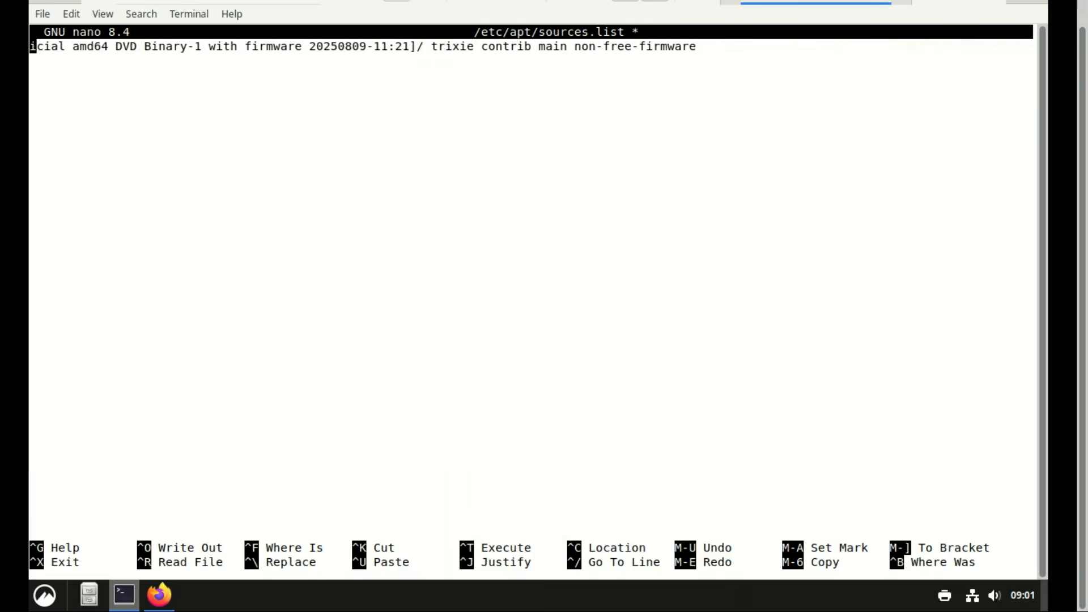
{"action": "key", "text": "Delete"}
{"action": "key", "text": "Delete"}
{"action": "key", "text": "Delete"}
{"action": "key", "text": "Delete"}
{"action": "key", "text": "Delete"}
{"action": "key", "text": "Delete"}
{"action": "key", "text": "Delete"}
{"action": "key", "text": "Delete"}
{"action": "key", "text": "Delete"}
{"action": "key", "text": "Delete"}
{"action": "key", "text": "Delete"}
{"action": "key", "text": "Delete"}
{"action": "key", "text": "Delete"}
{"action": "key", "text": "Delete"}
{"action": "key", "text": "Delete"}
{"action": "key", "text": "Delete"}
{"action": "key", "text": "Delete"}
{"action": "key", "text": "Delete"}
{"action": "key", "text": "Delete"}
{"action": "key", "text": "Delete"}
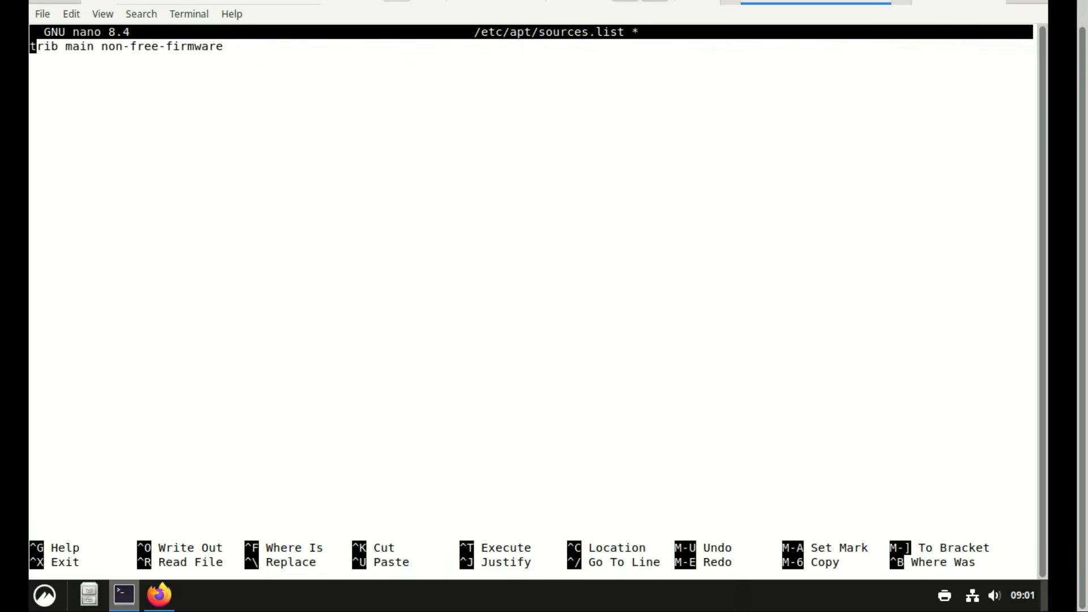
{"action": "key", "text": "Delete"}
{"action": "key", "text": "Delete"}
{"action": "key", "text": "Delete"}
{"action": "key", "text": "Delete"}
{"action": "key", "text": "Delete"}
{"action": "key", "text": "Delete"}
{"action": "key", "text": "Delete"}
{"action": "key", "text": "Delete"}
{"action": "key", "text": "Delete"}
{"action": "key", "text": "Delete"}
{"action": "key", "text": "Delete"}
{"action": "key", "text": "Delete"}
{"action": "key", "text": "Delete"}
{"action": "key", "text": "Delete"}
{"action": "key", "text": "Delete"}
{"action": "key", "text": "Delete"}
{"action": "key", "text": "Delete"}
{"action": "key", "text": "Delete"}
{"action": "key", "text": "Delete"}
{"action": "key", "text": "Delete"}
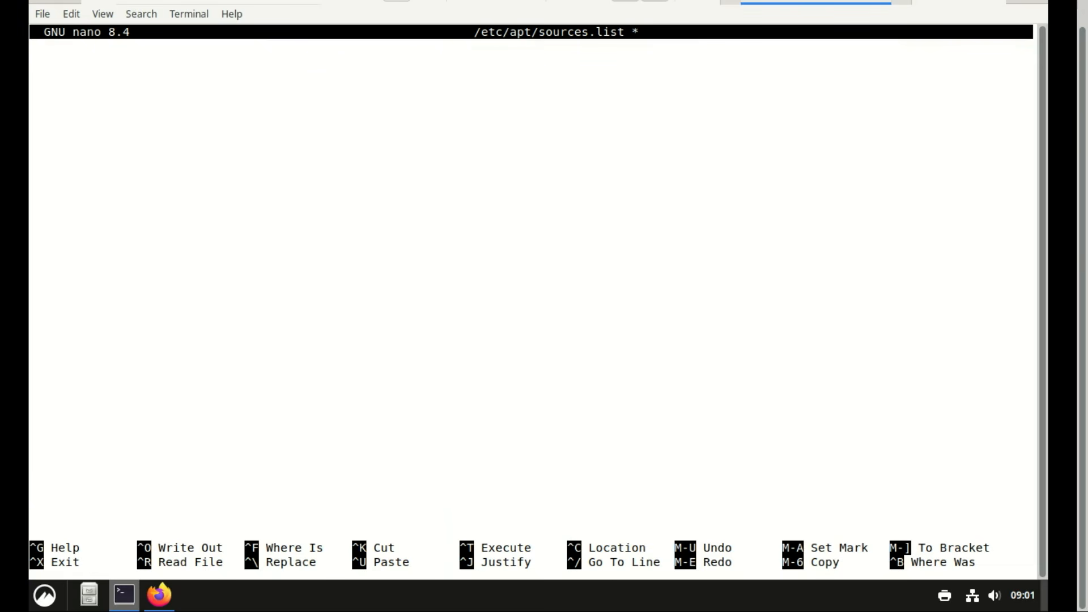
{"action": "key", "text": "ctrl+x"}
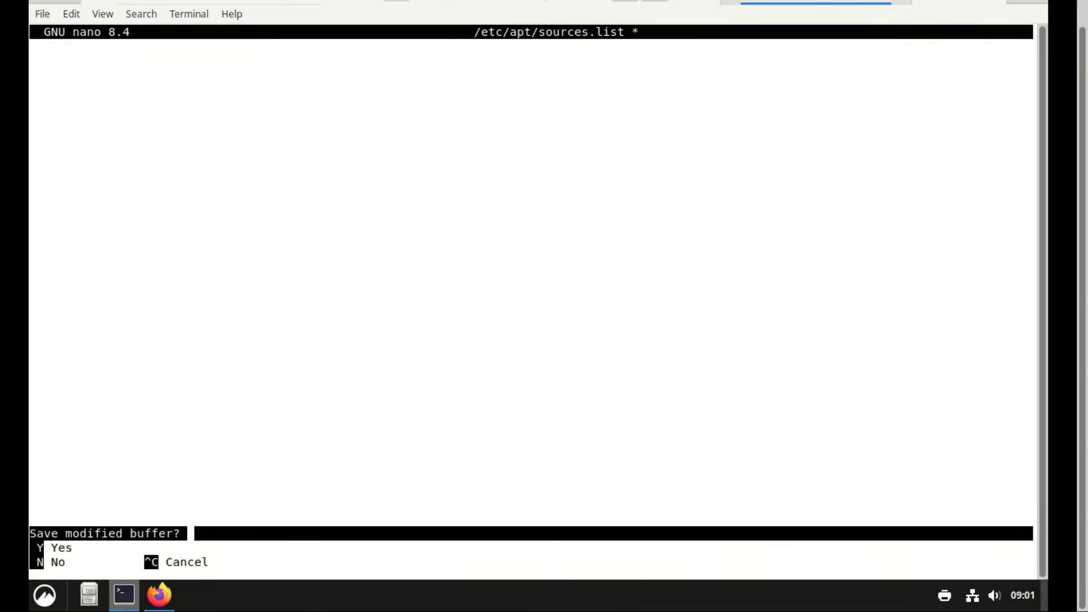
{"action": "key", "text": "y"}
{"action": "key", "text": "Return"}
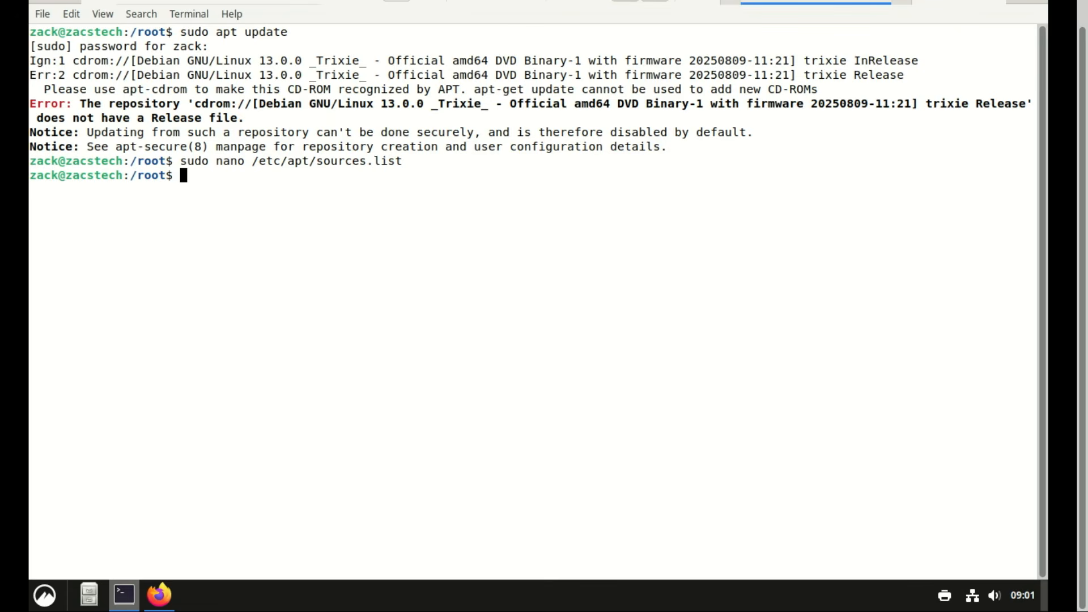
Rerun sudo apt update with the emptied sources list
{"action": "key", "text": "Up"}
{"action": "key", "text": "Up"}
{"action": "key", "text": "Return"}
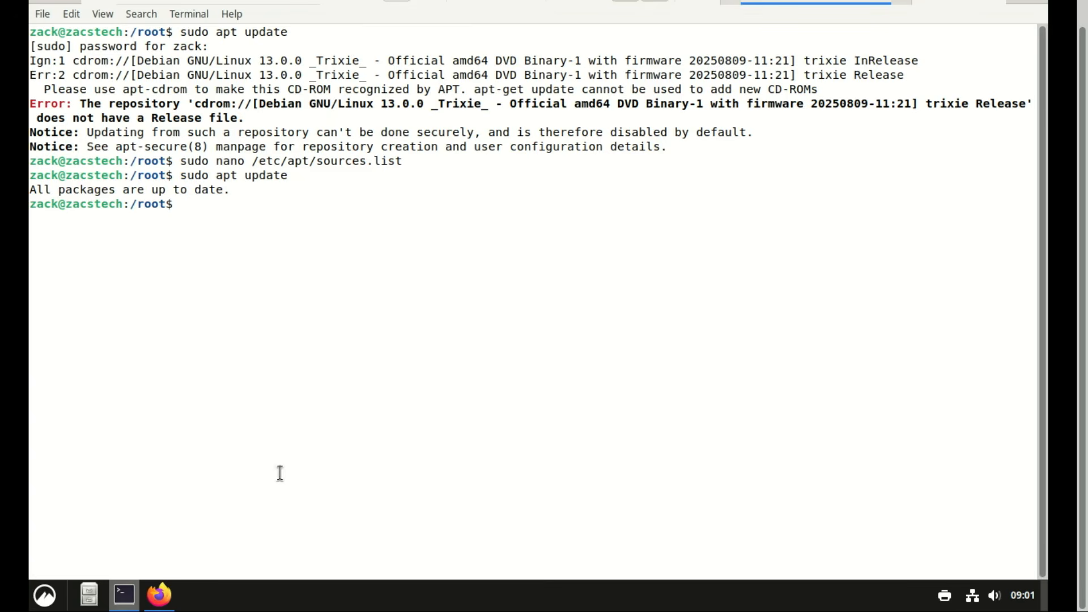
Reopen /etc/apt/sources.list in nano, paste the copied deb and deb-src entries for trixie, trixie-security and trixie-updates, and save the file
{"action": "key", "text": "Up"}
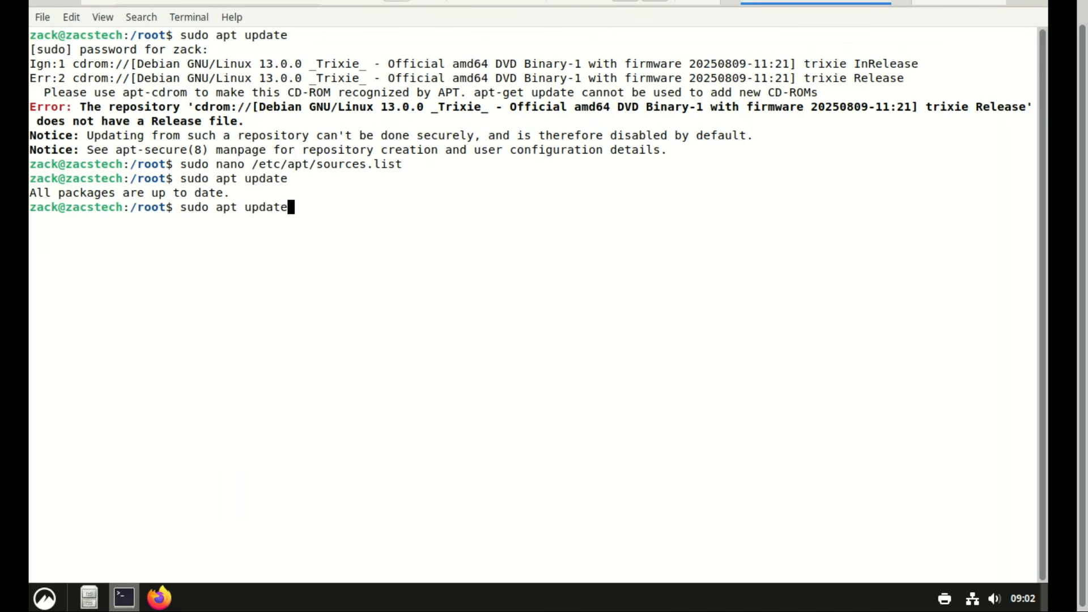
{"action": "key", "text": "Up"}
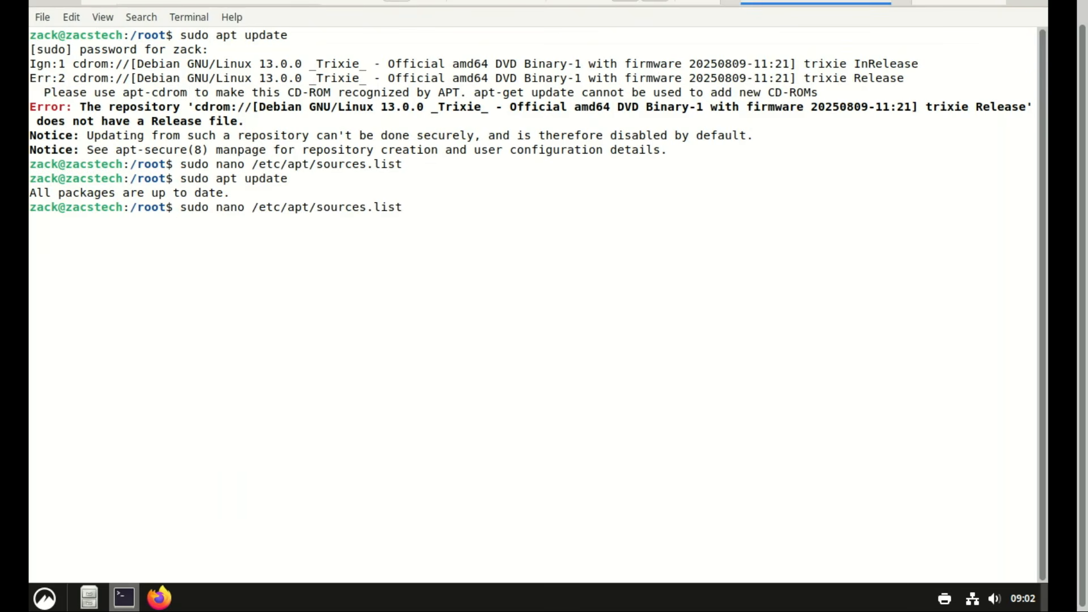
{"action": "key", "text": "Return"}
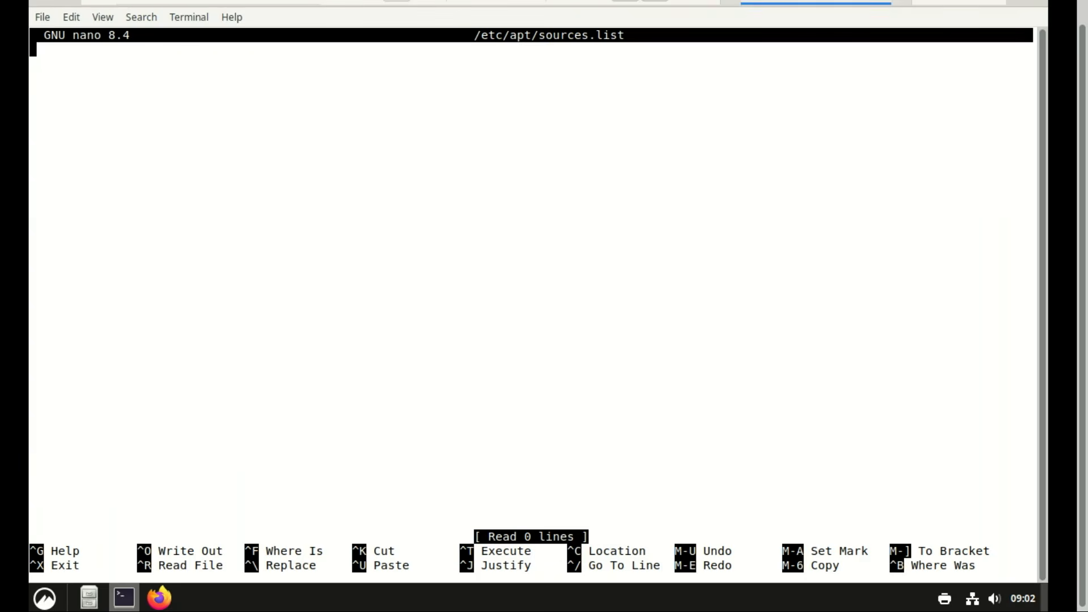
{"action": "right_click", "coordinate": [149, 80]}
{"action": "left_click", "coordinate": [184, 128]}
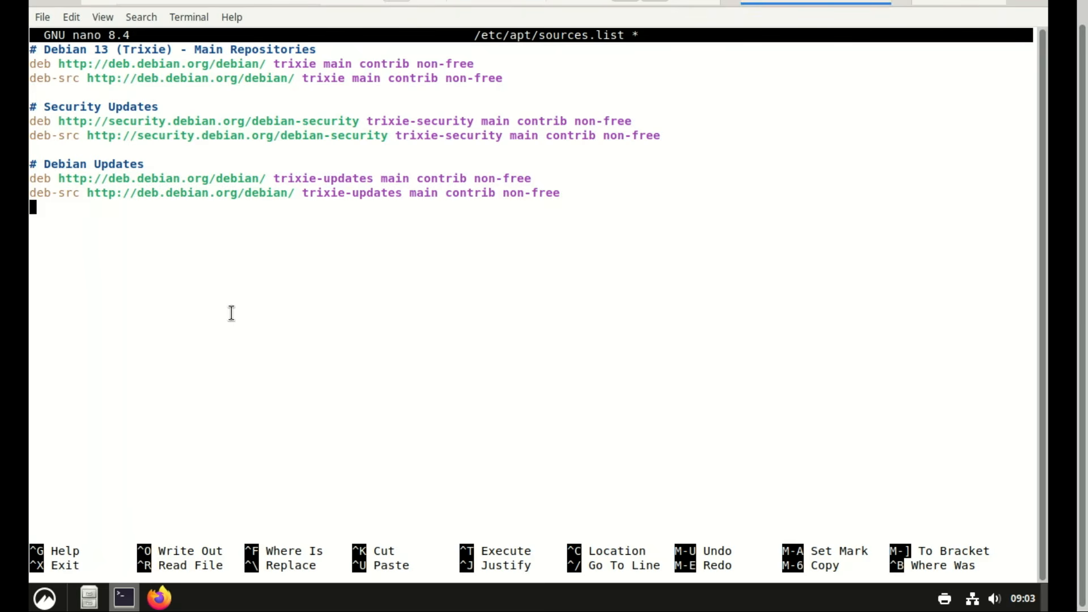
{"action": "key", "text": "ctrl+x"}
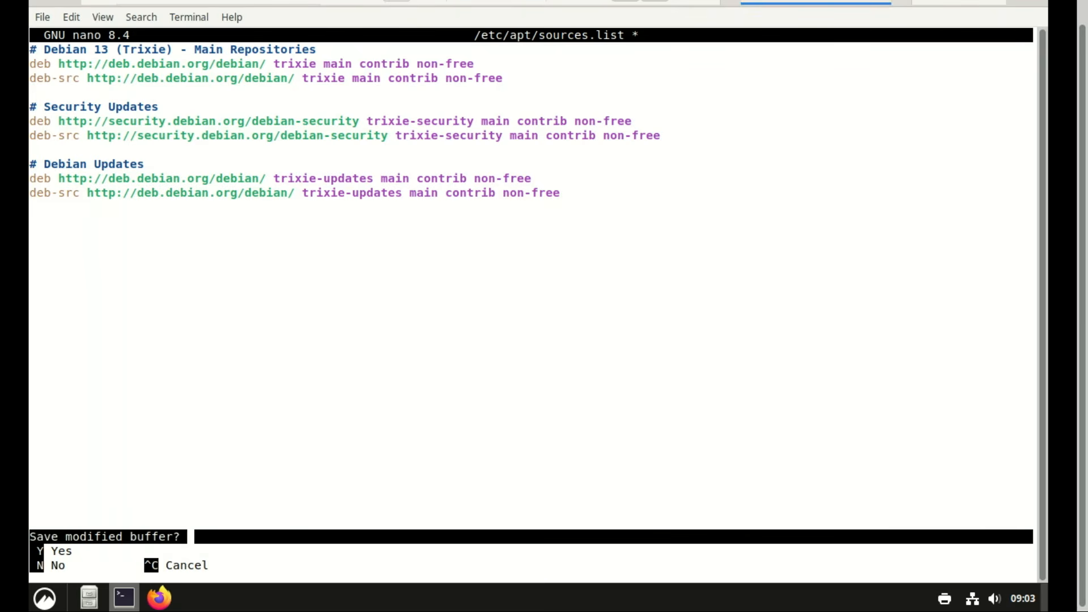
{"action": "key", "text": "y"}
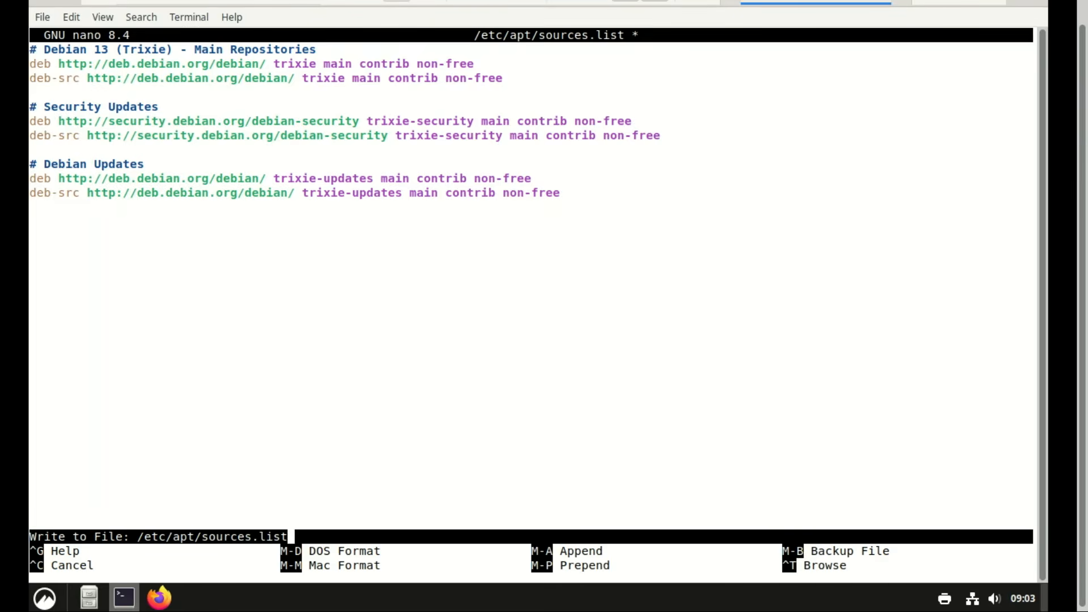
{"action": "key", "text": "Return"}
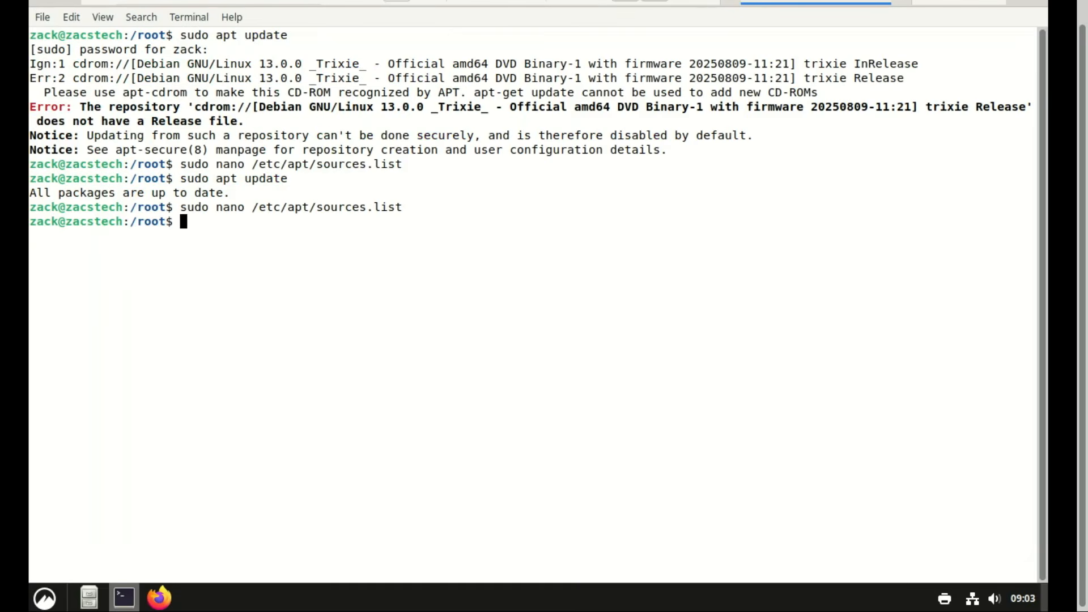
Refresh the package lists from the new online Debian repositories with sudo apt update
{"action": "key", "text": "Up"}
{"action": "key", "text": "Up"}
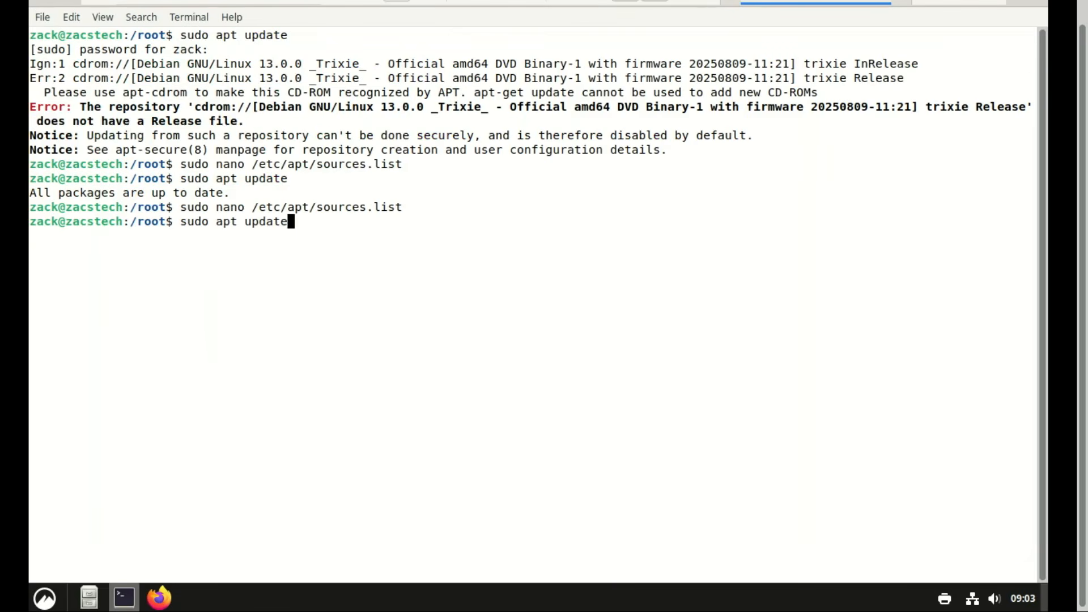
{"action": "key", "text": "Return"}
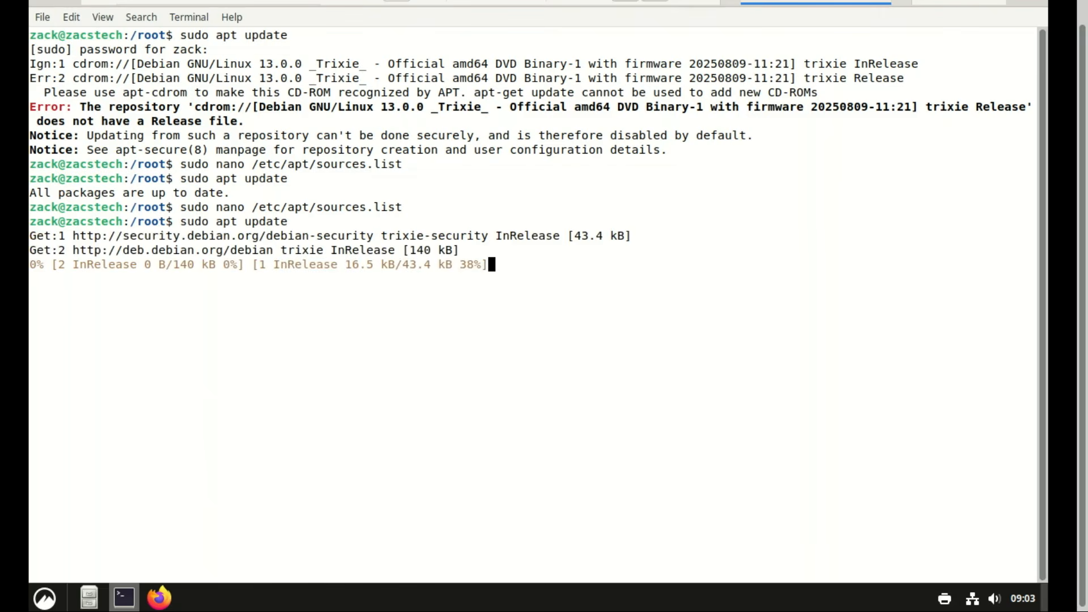